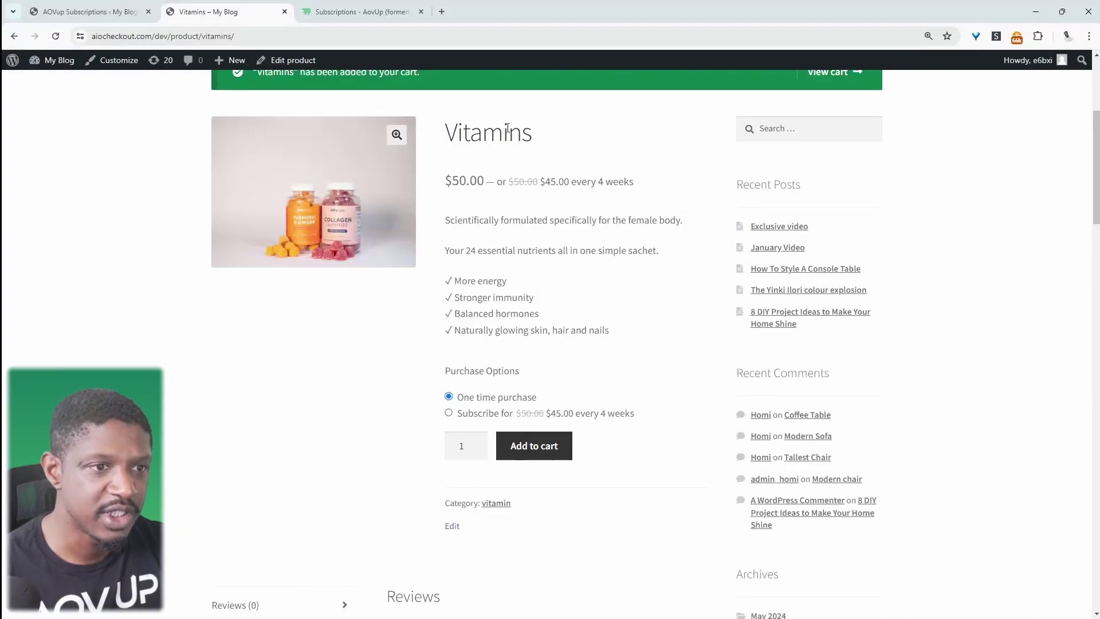
Select Subscribe for $45.00 every 4 weeks, comparing it with the regular $50.00 price.
drag(636, 414, 596, 220)
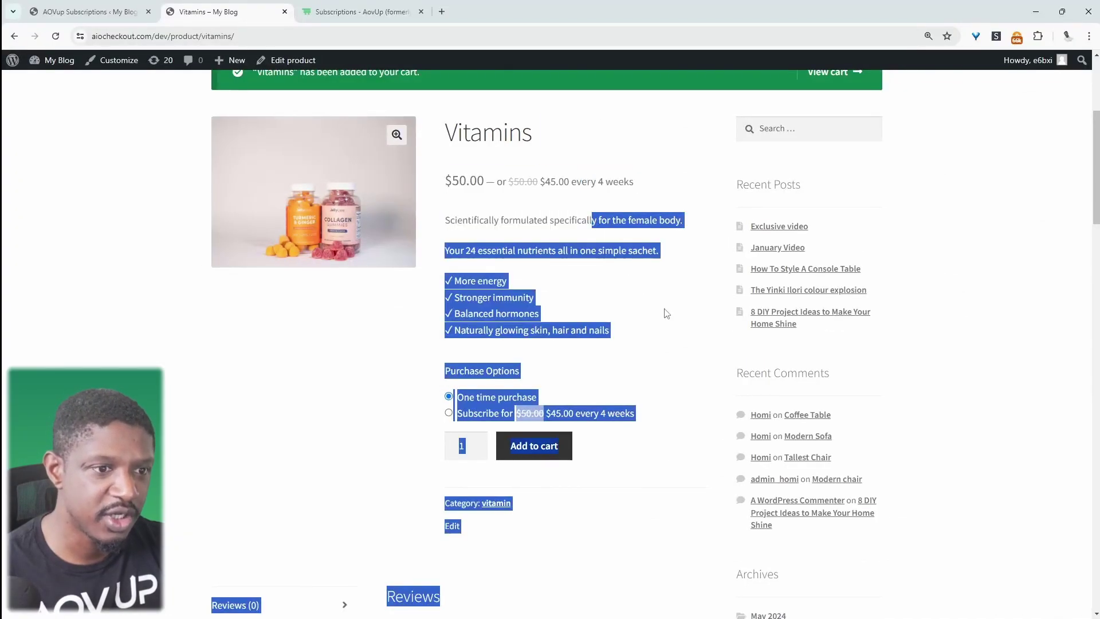
click(588, 319)
scroll(588, 319, down, 1)
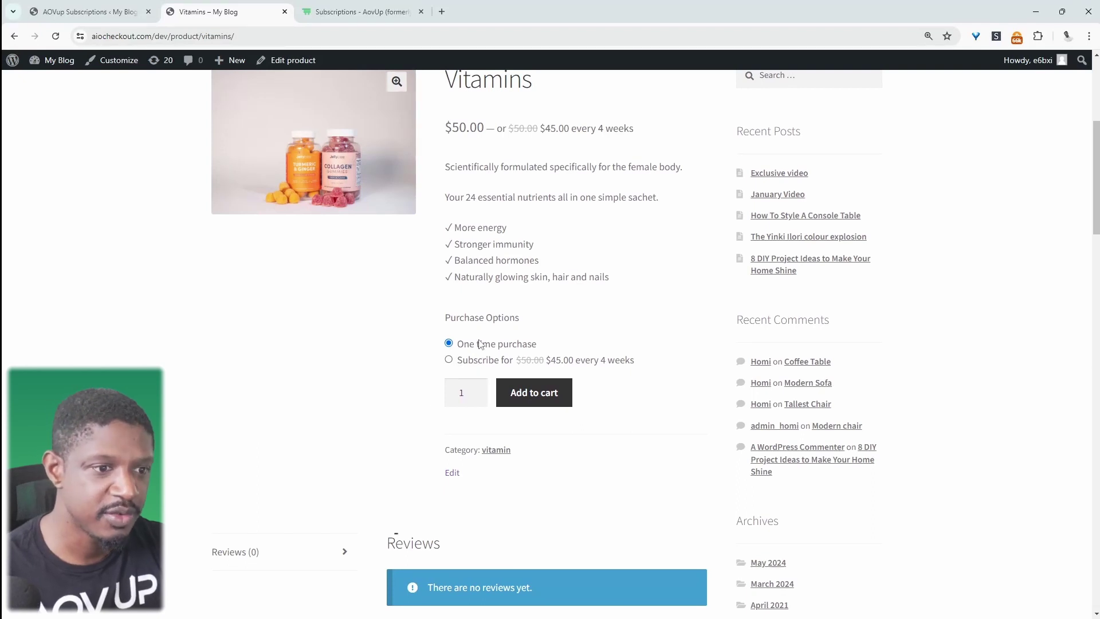
drag(458, 344, 592, 373)
click(514, 346)
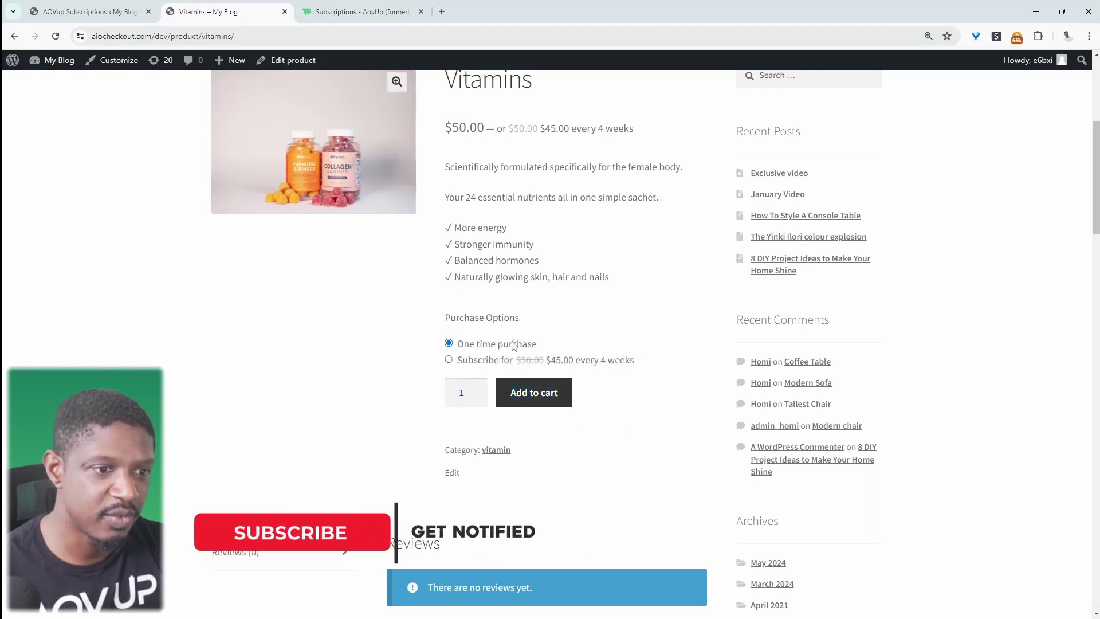
click(450, 359)
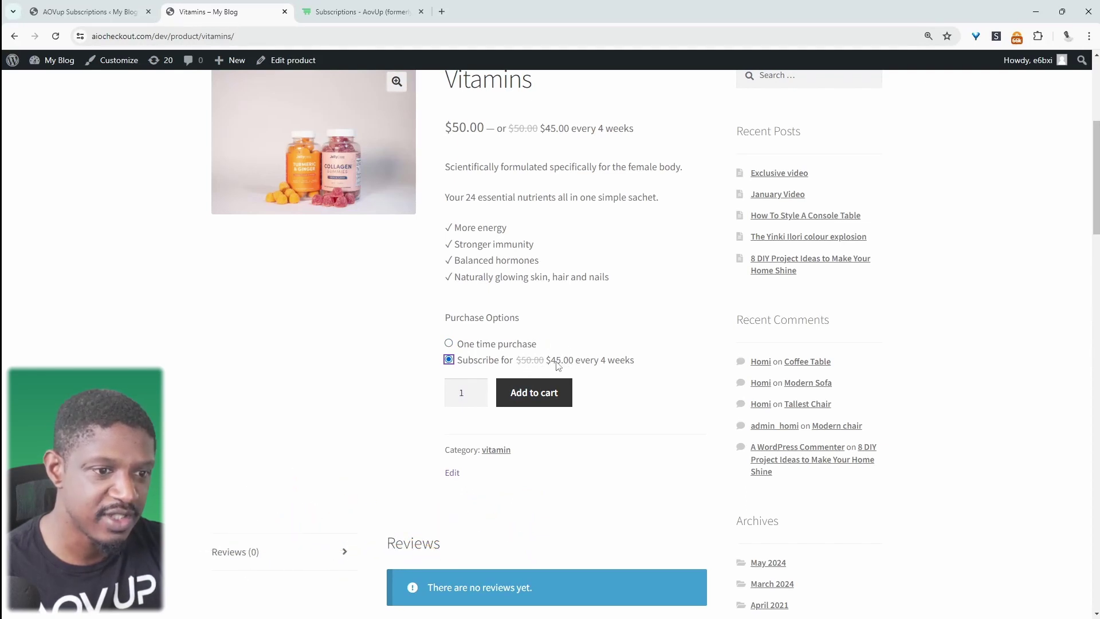
drag(459, 127, 485, 127)
drag(551, 360, 626, 376)
Reload the Vitamins page and select the $45.00 every 4 weeks subscription again.
key(F5)
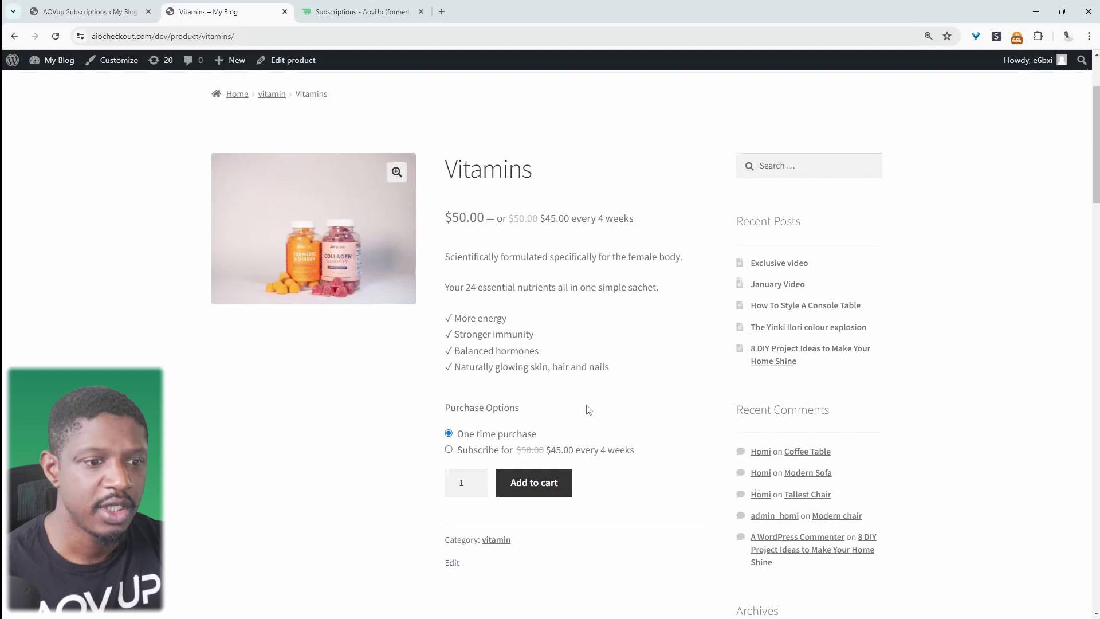
click(461, 451)
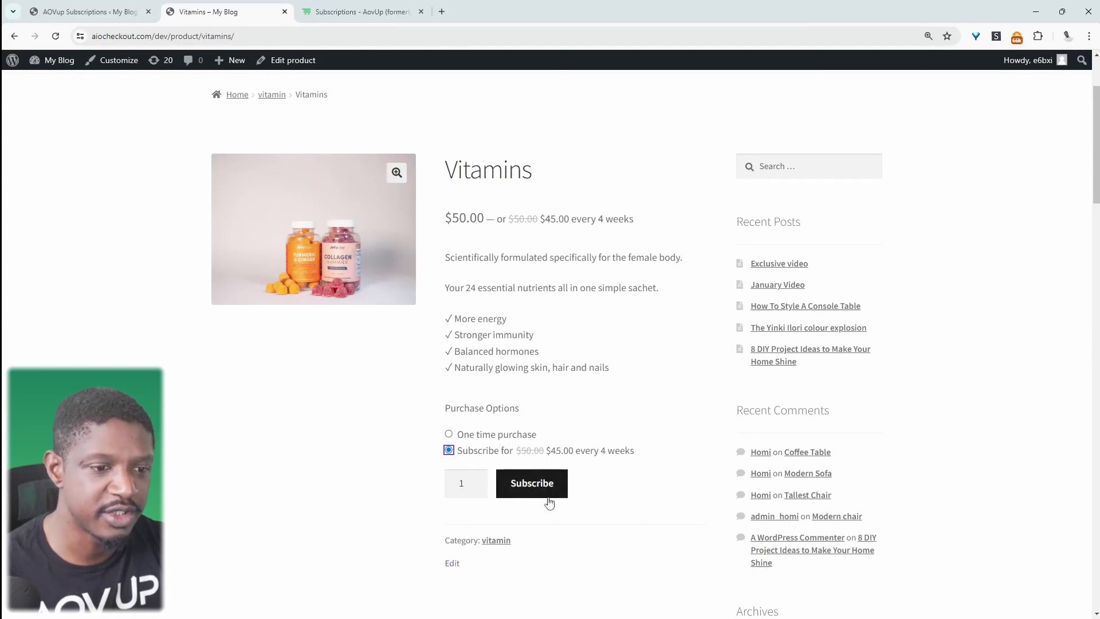
scroll(624, 464, down, 1)
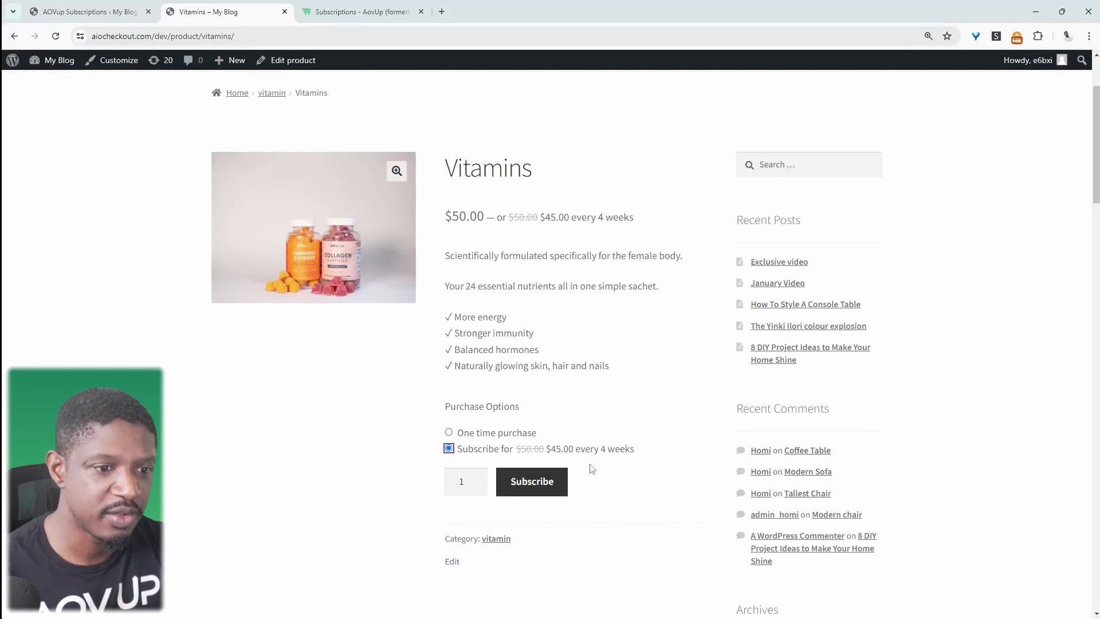
drag(503, 168, 525, 190)
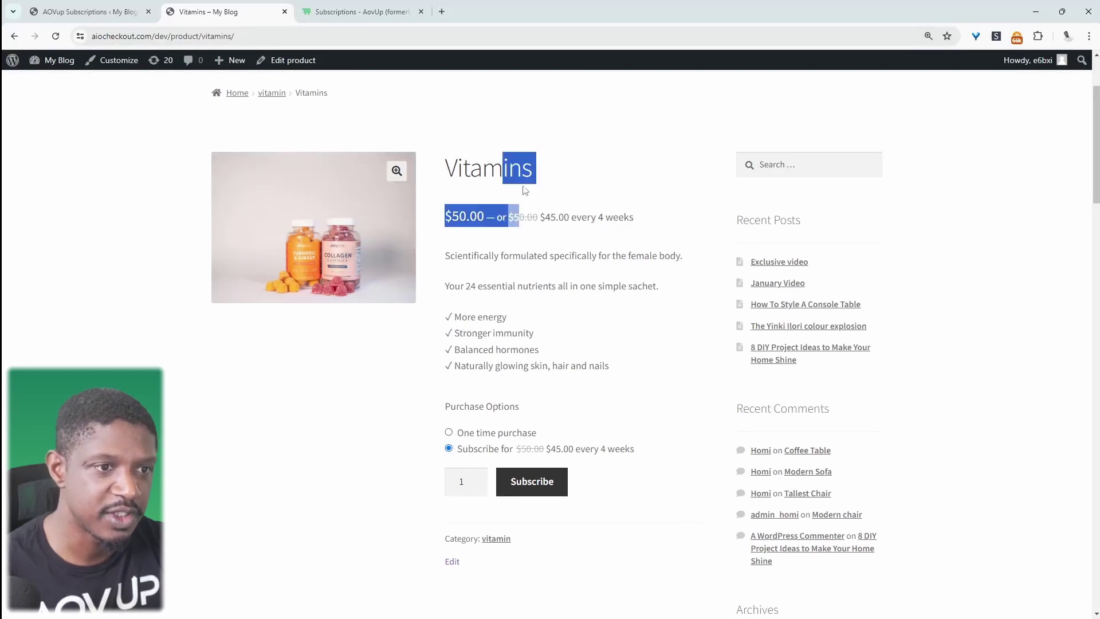
click(481, 177)
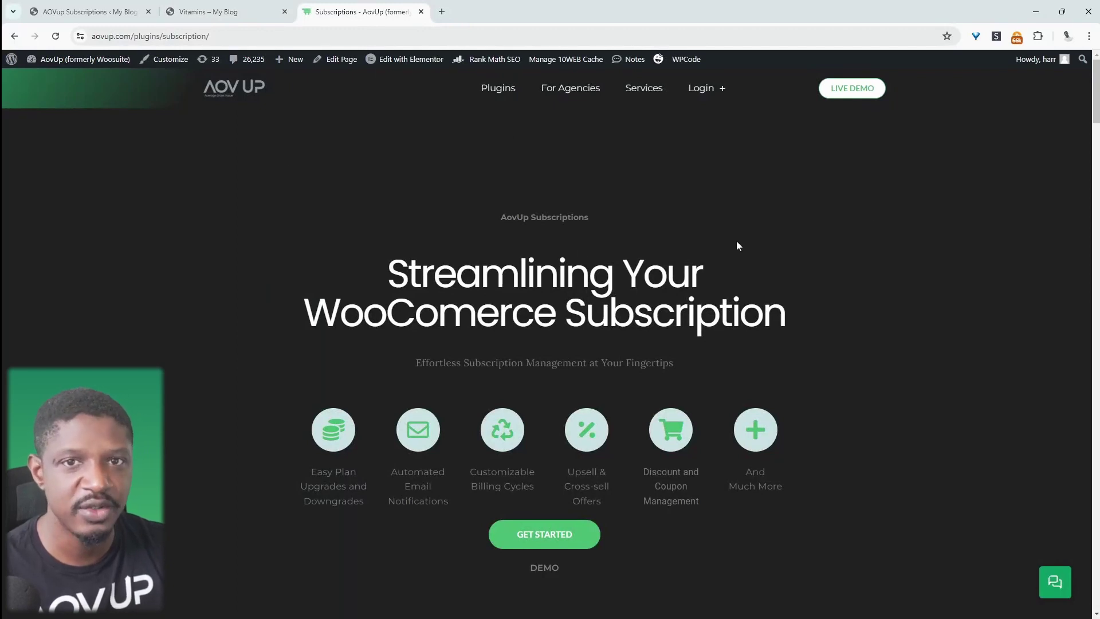
Scroll the AovUp Subscriptions landing page past the feature icons.
scroll(685, 230, down, 2)
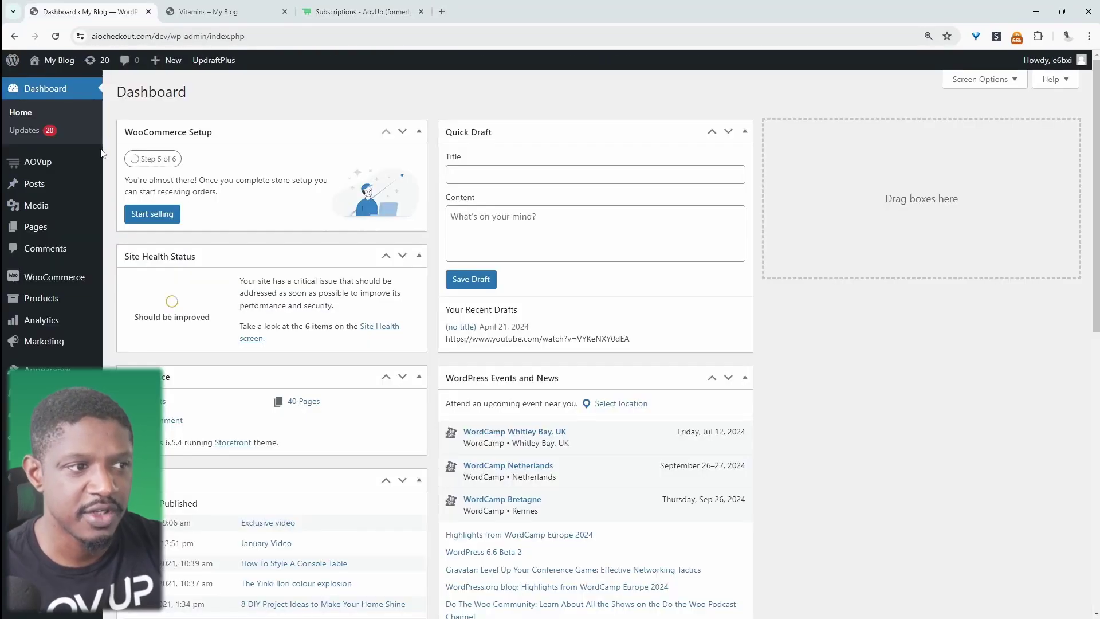
Show the AOVup Subscriptions Plans tab, listing the enabled Wine club plan.
mouse_move(65, 166)
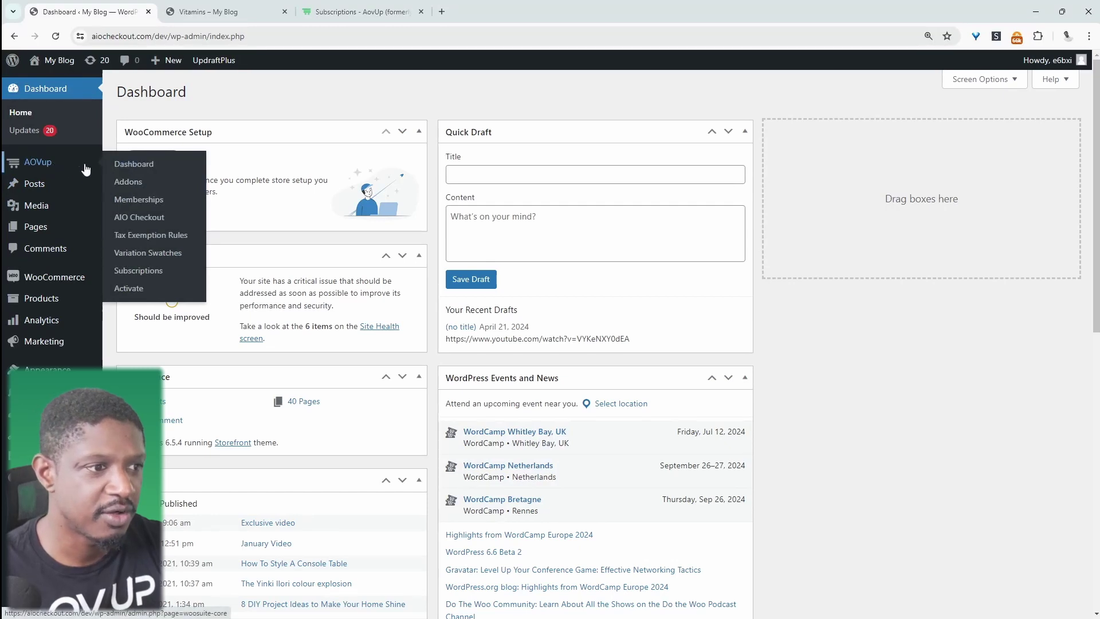
click(148, 273)
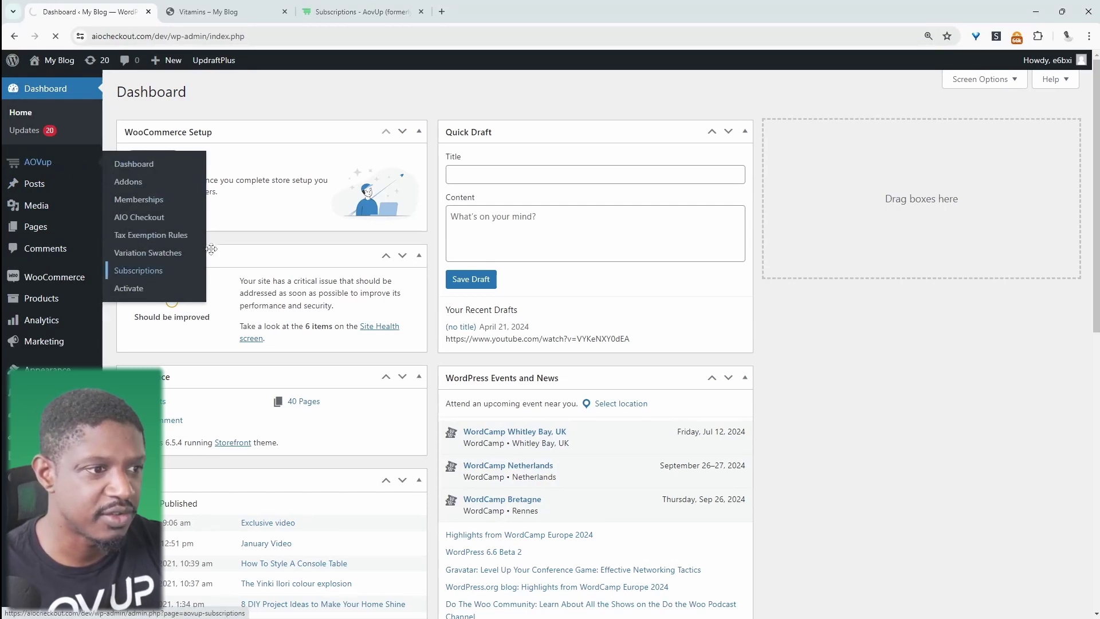
scroll(386, 278, down, 3)
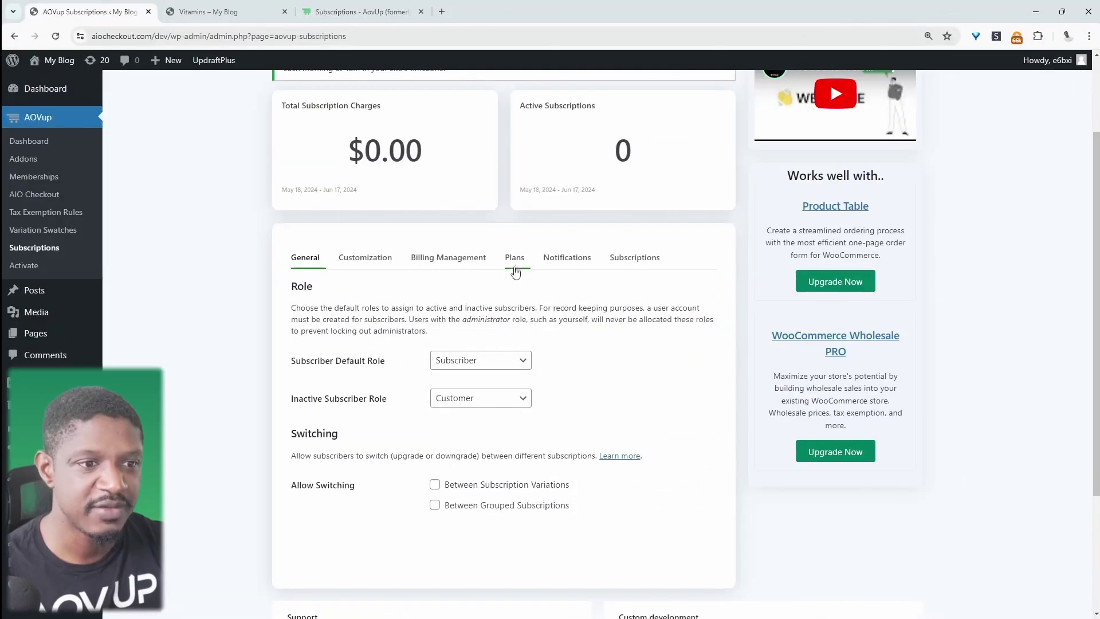
click(514, 257)
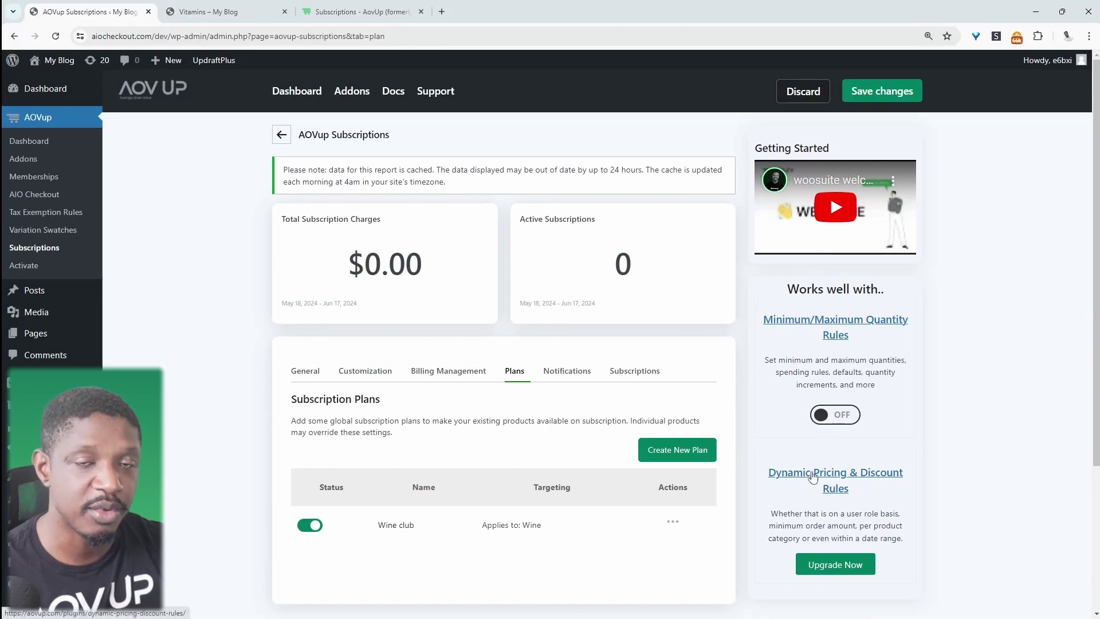
Create a new subscription plan with the internal name 'vitamins'.
click(680, 454)
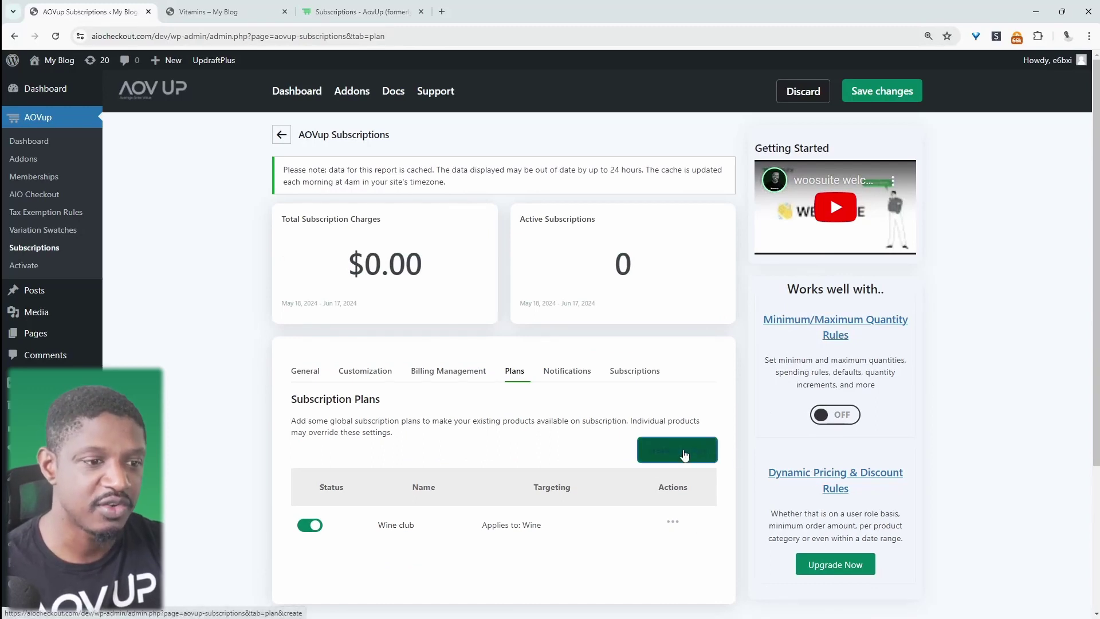
click(565, 301)
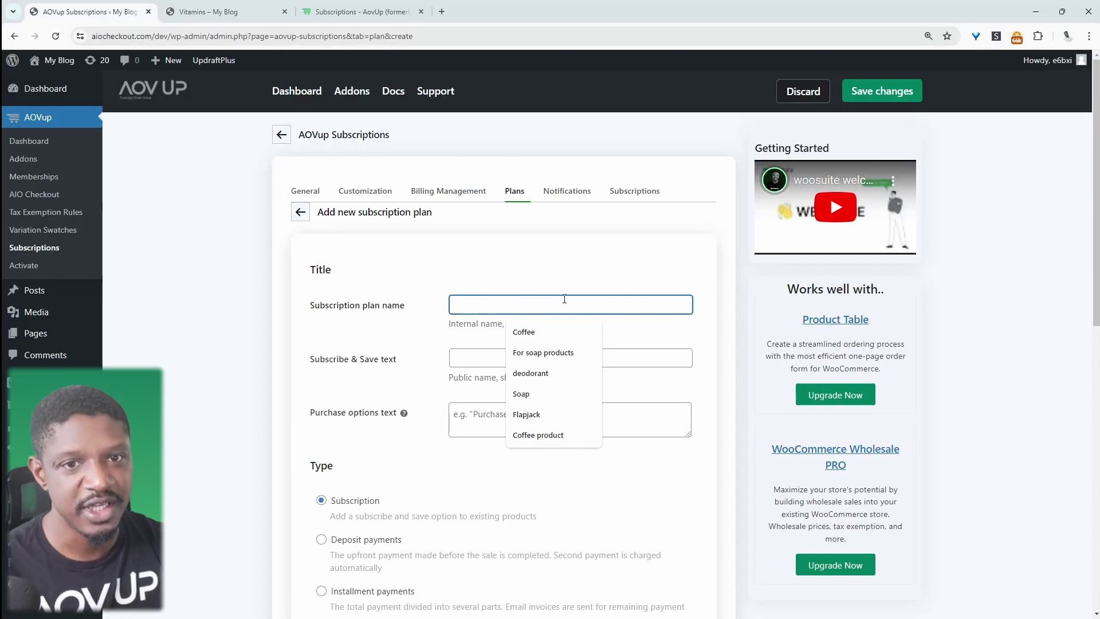
text(vim)
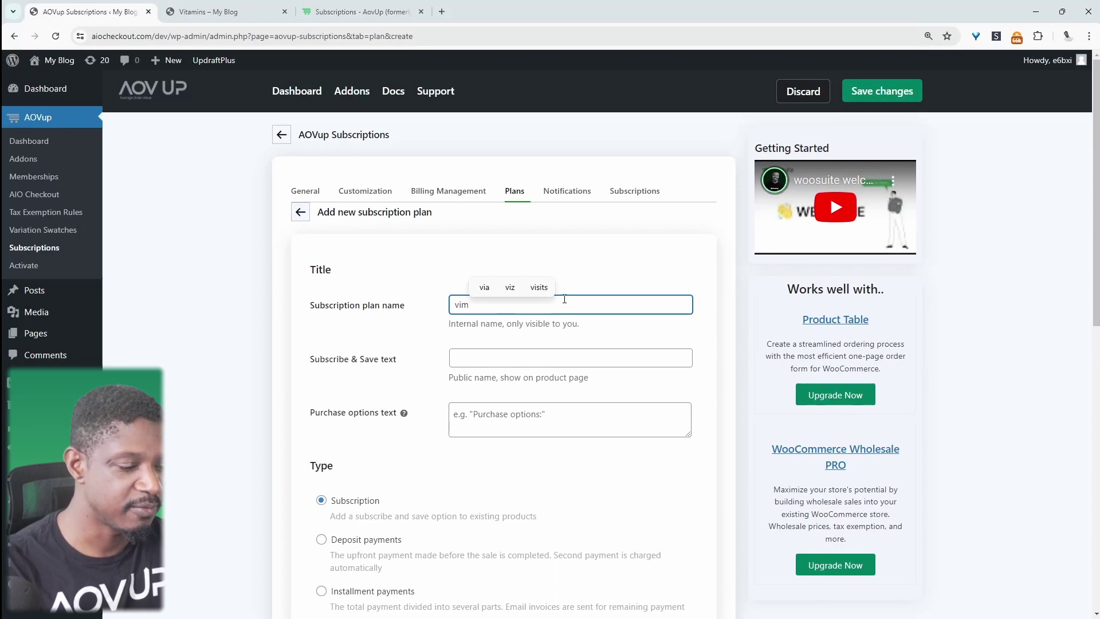
key(BackSpace)
text(tamins)
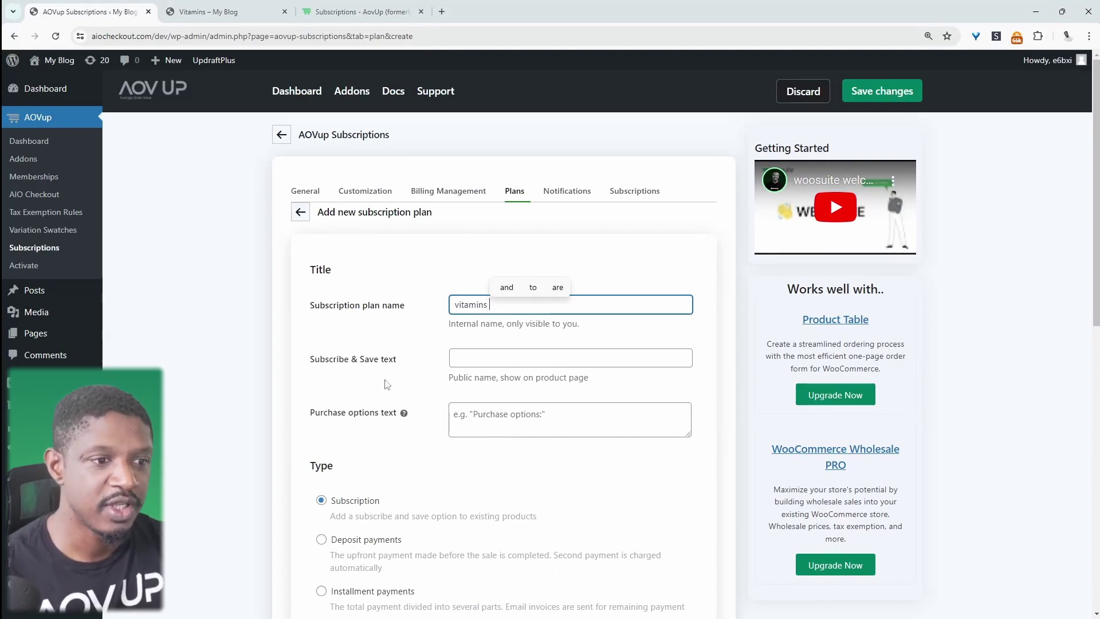
Set the Subscribe & Save text to 'Autoship' and the purchase options text to 'Purchase Options'.
click(497, 361)
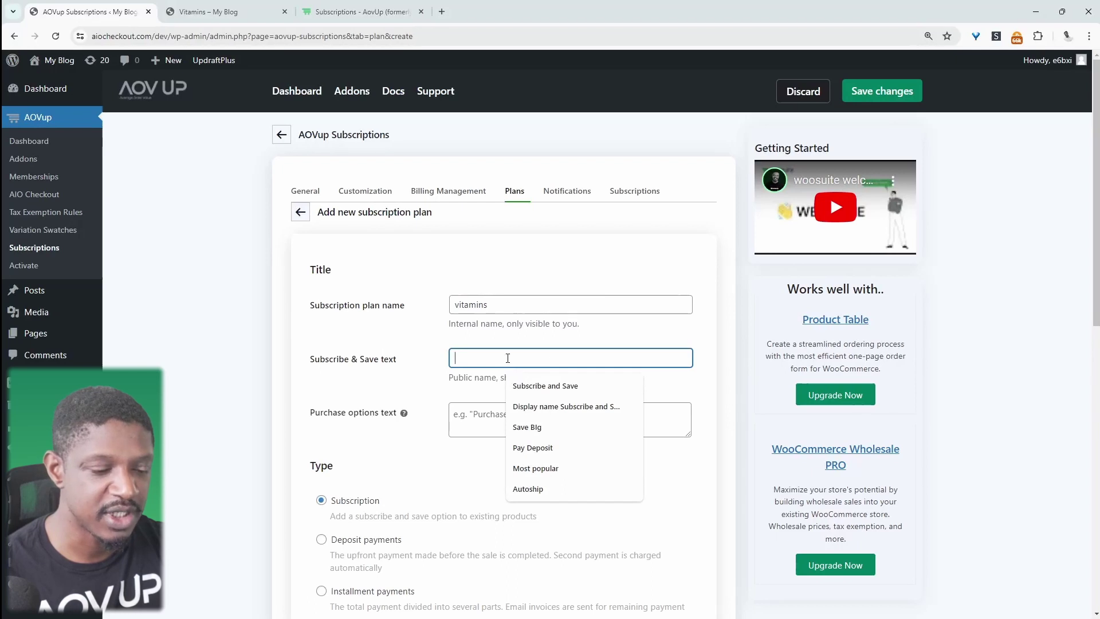
text(A)
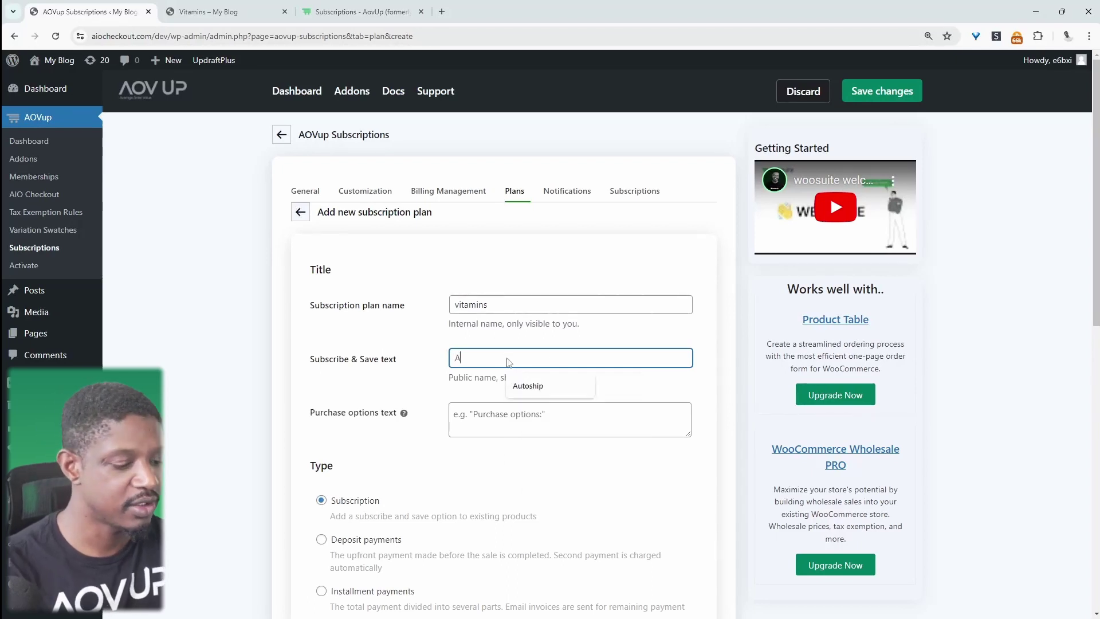
text(utoship)
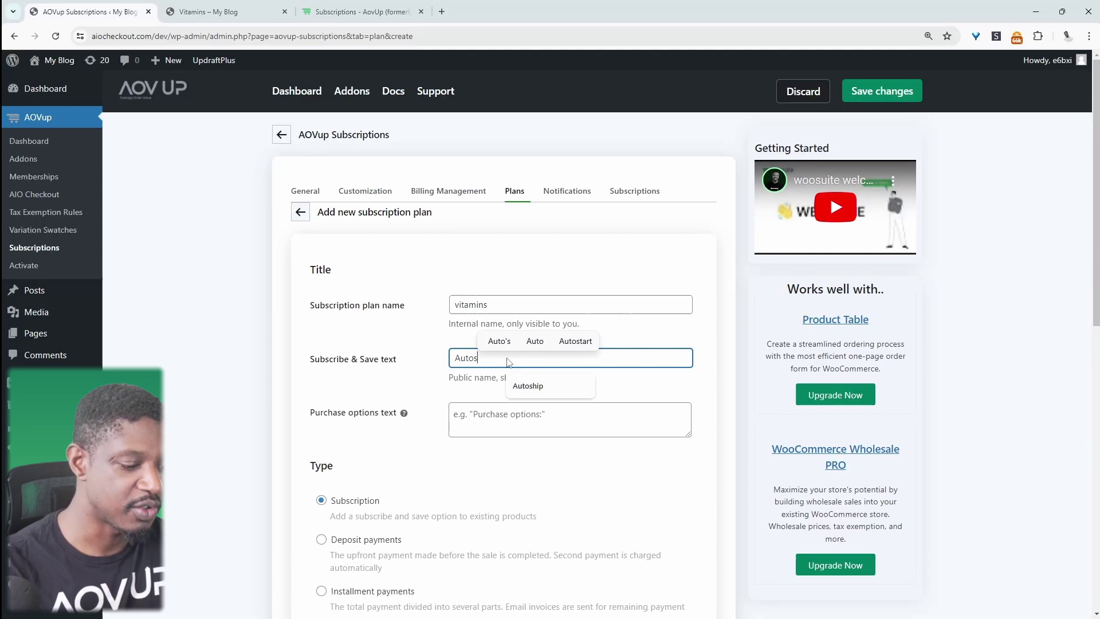
click(517, 421)
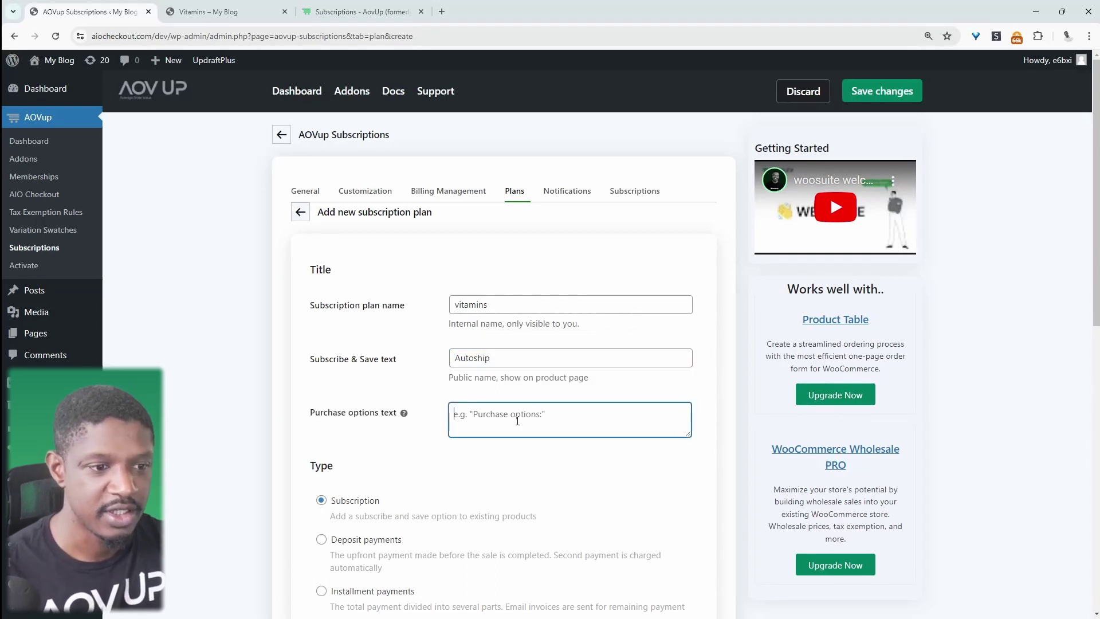
text(Pu)
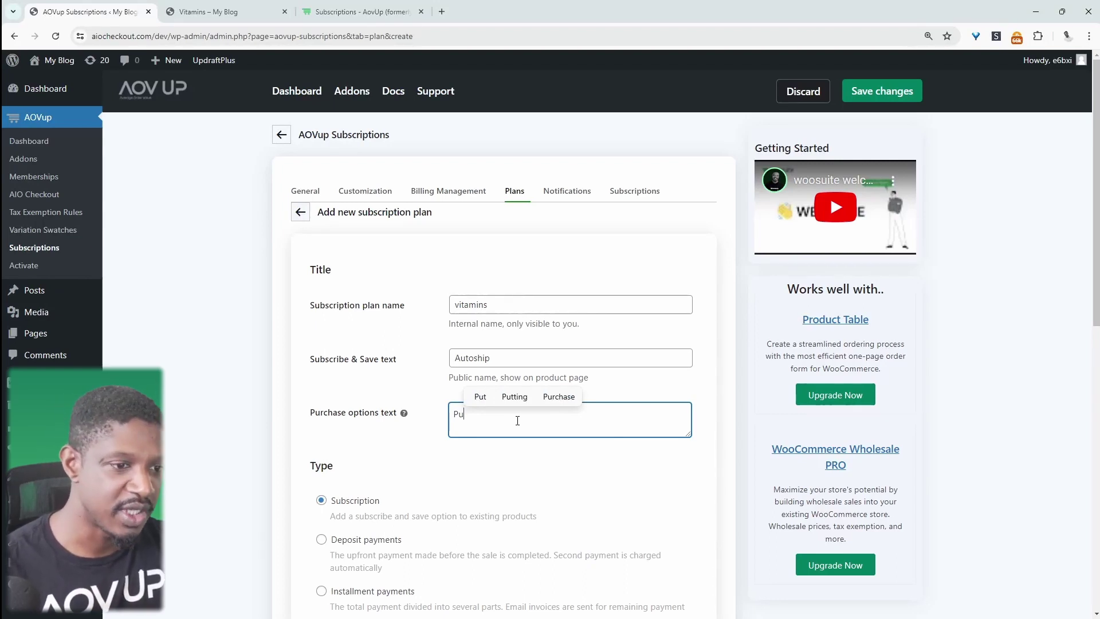
key(ctrl+z)
scroll(518, 421, down, 3)
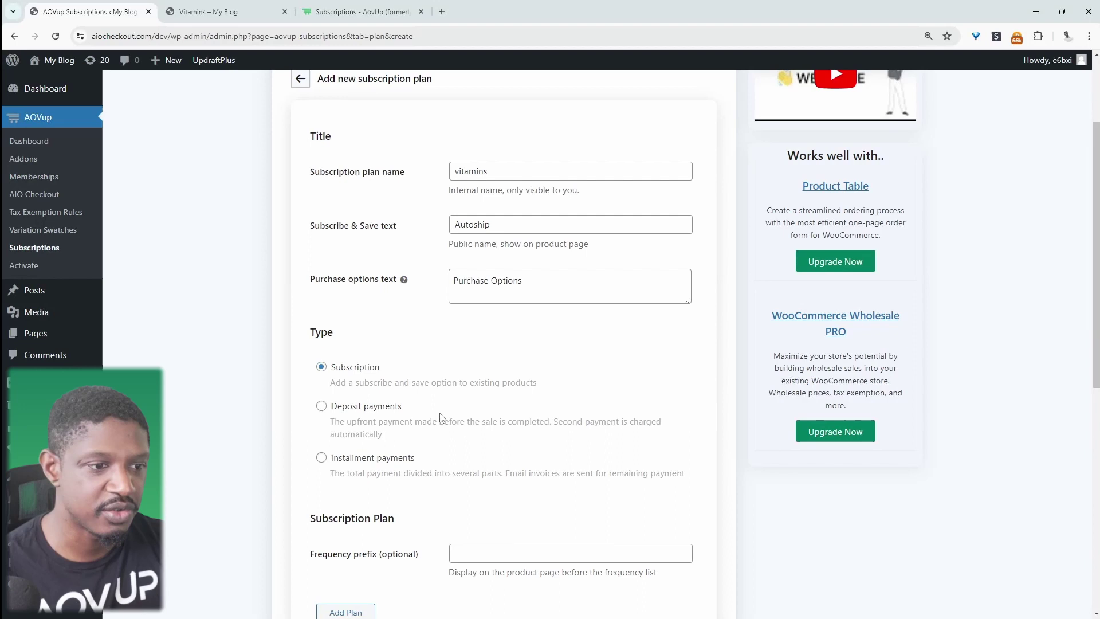
Add a billing plan with frequency prefix Delivery, billed every 4th week.
scroll(442, 417, down, 1)
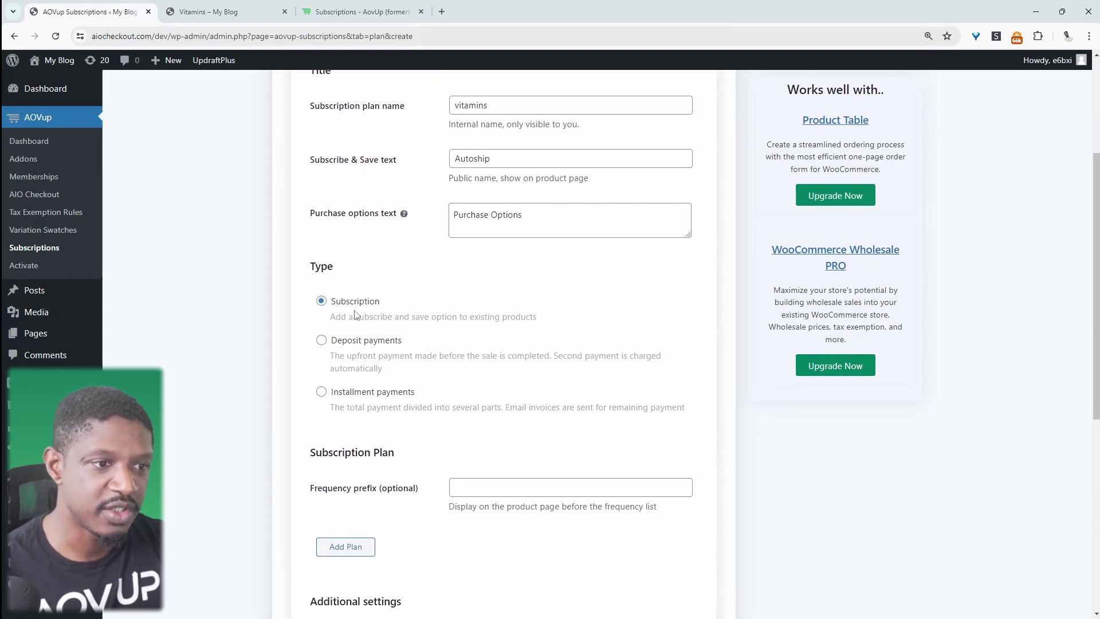
scroll(467, 346, down, 3)
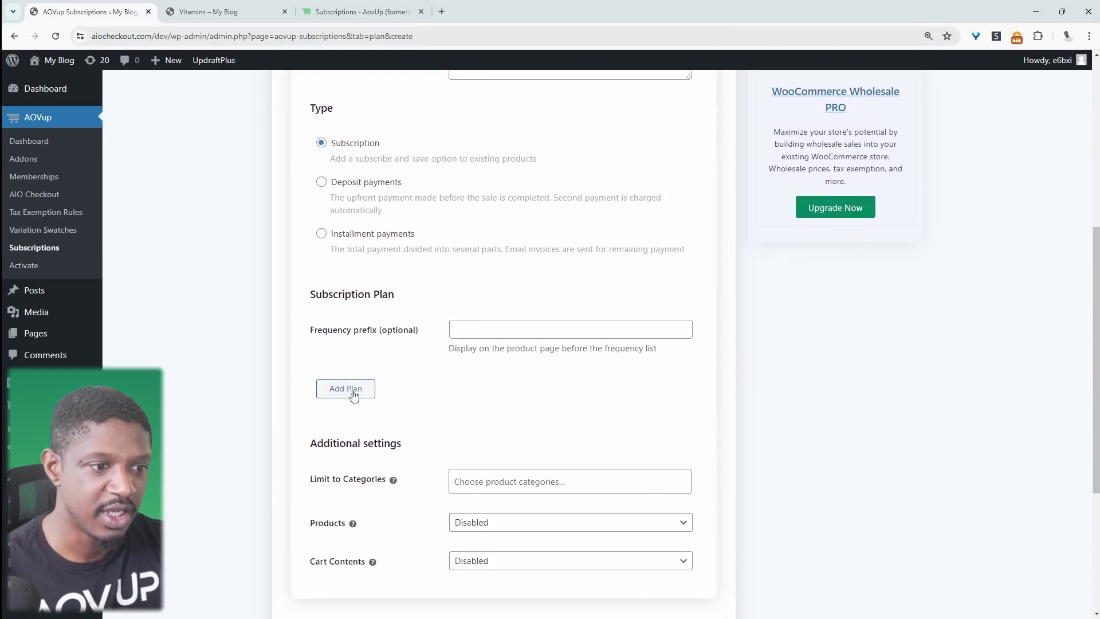
click(355, 395)
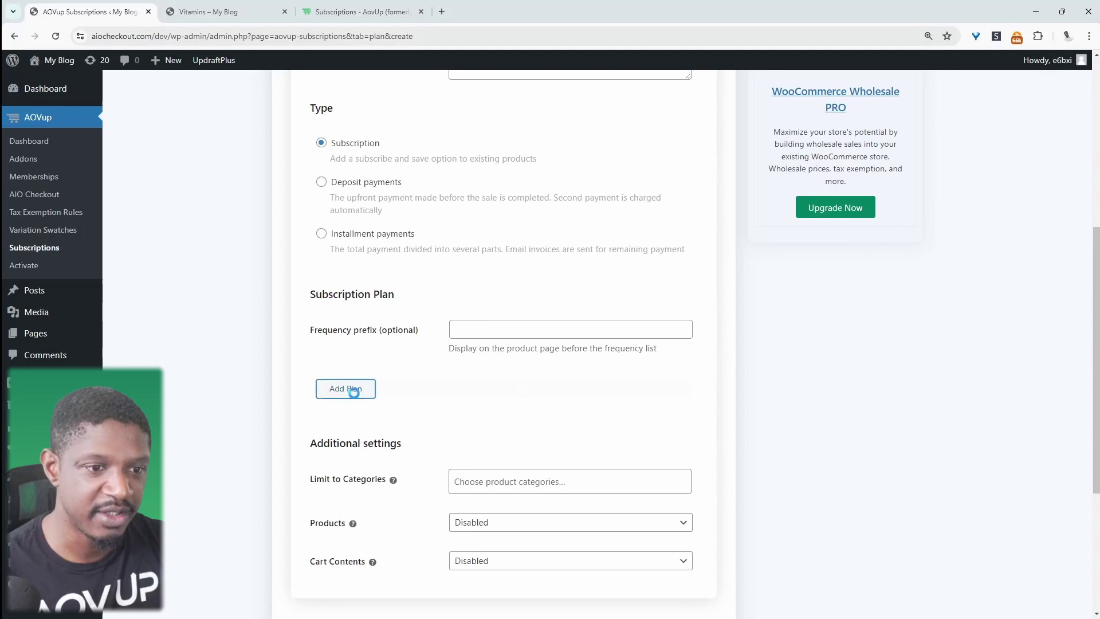
click(483, 338)
click(527, 357)
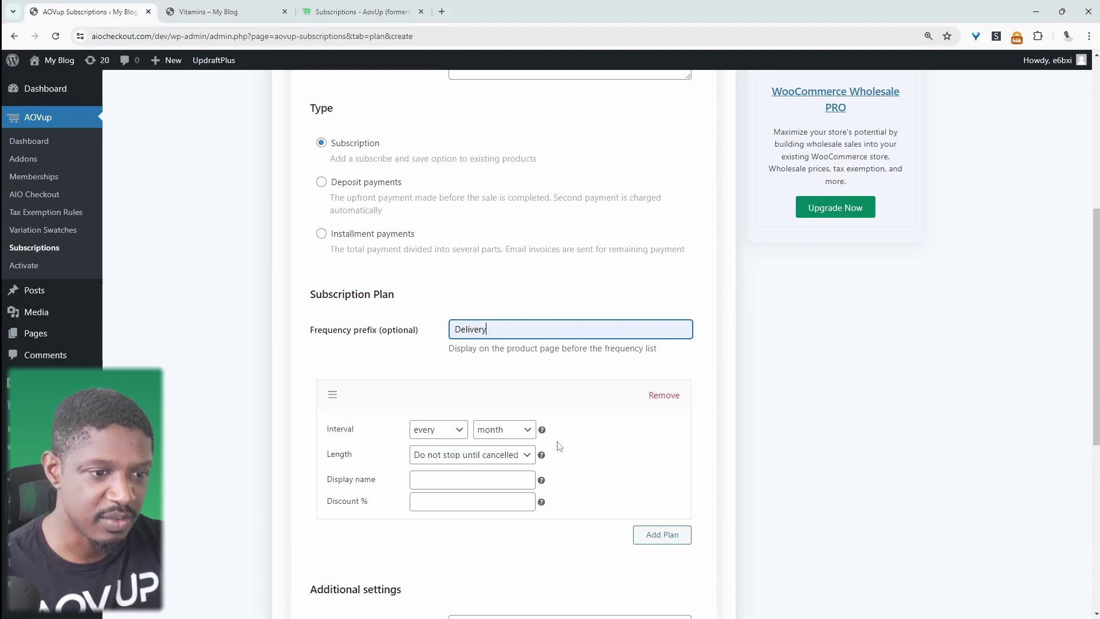
click(510, 433)
click(498, 456)
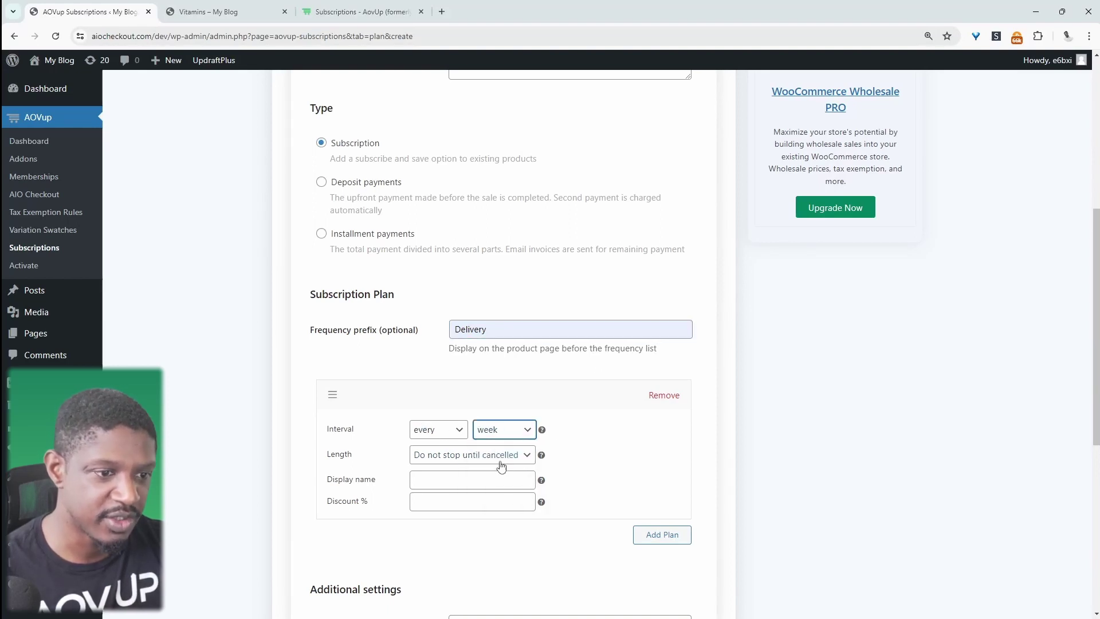
click(431, 430)
click(431, 481)
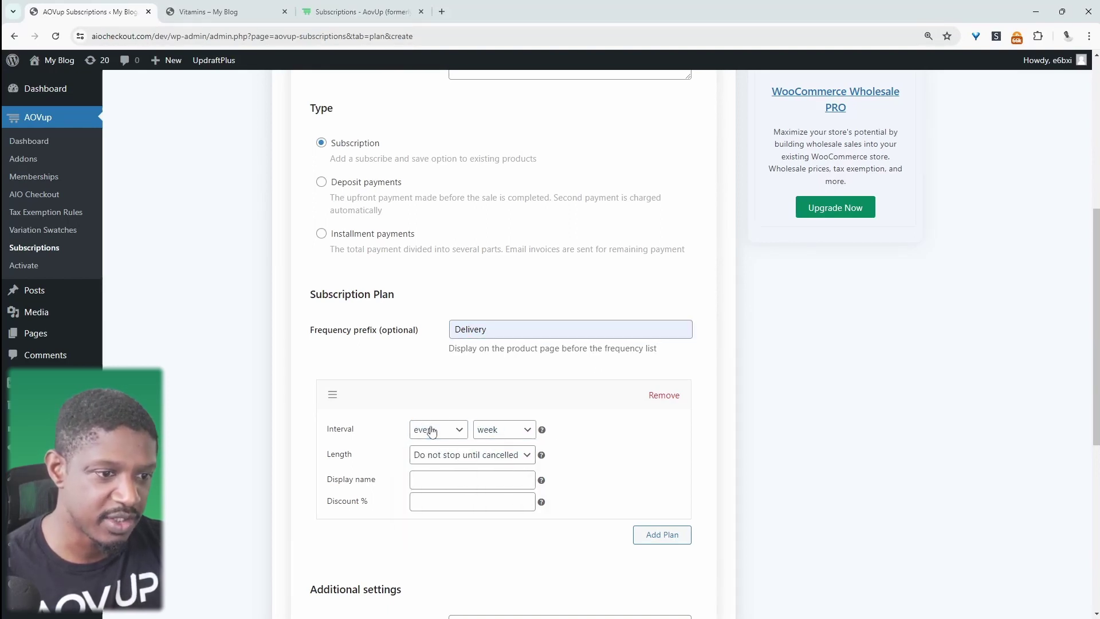
Name the tier '4 Weeks' and give it a 10% discount.
click(431, 480)
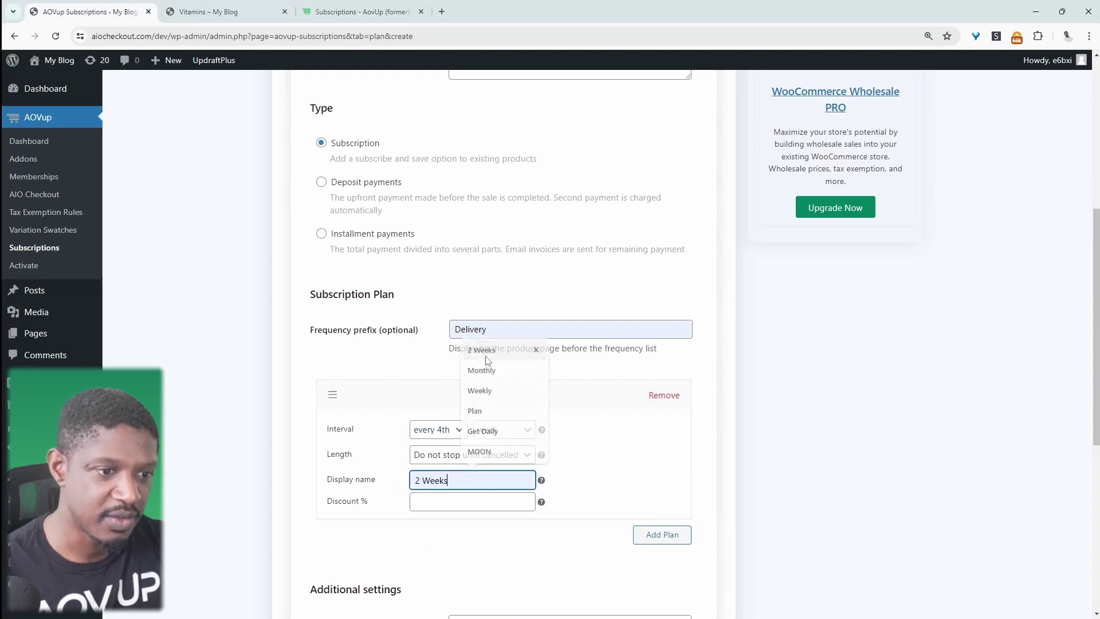
click(481, 349)
click(420, 481)
key(BackSpace)
text(4)
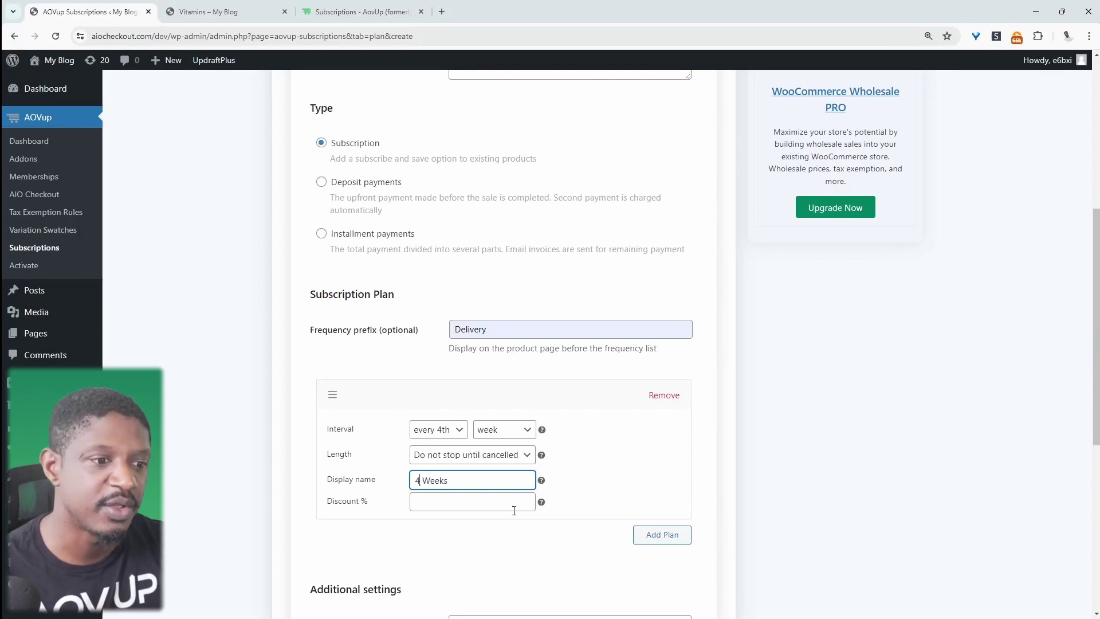
click(476, 502)
click(476, 554)
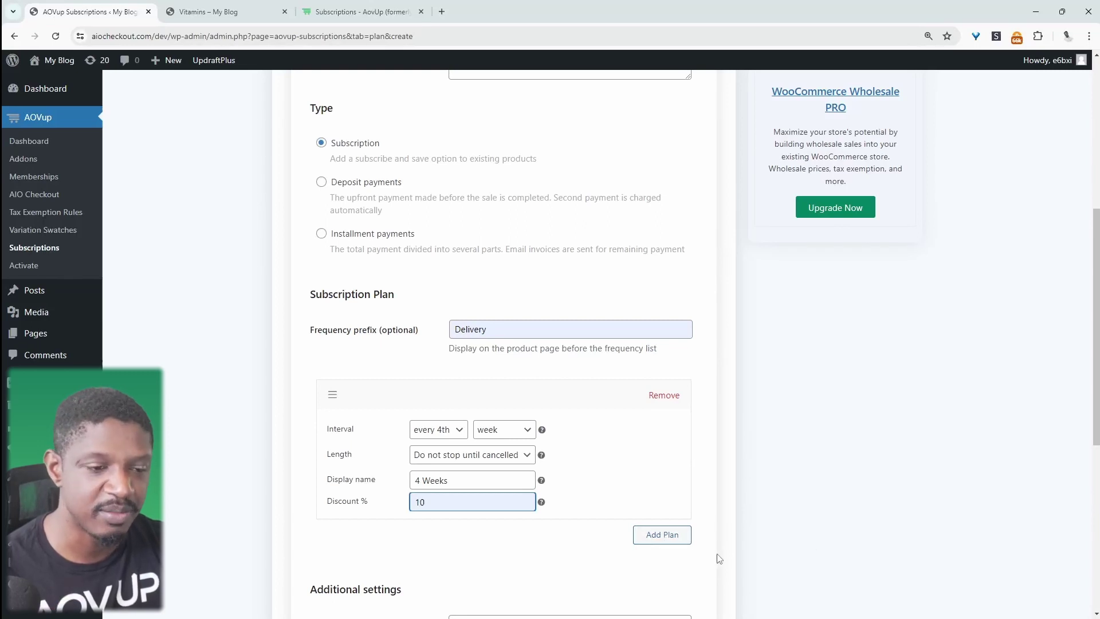
Search 'vit' in Limit to Categories and choose the vitamin category.
scroll(718, 559, down, 3)
click(512, 454)
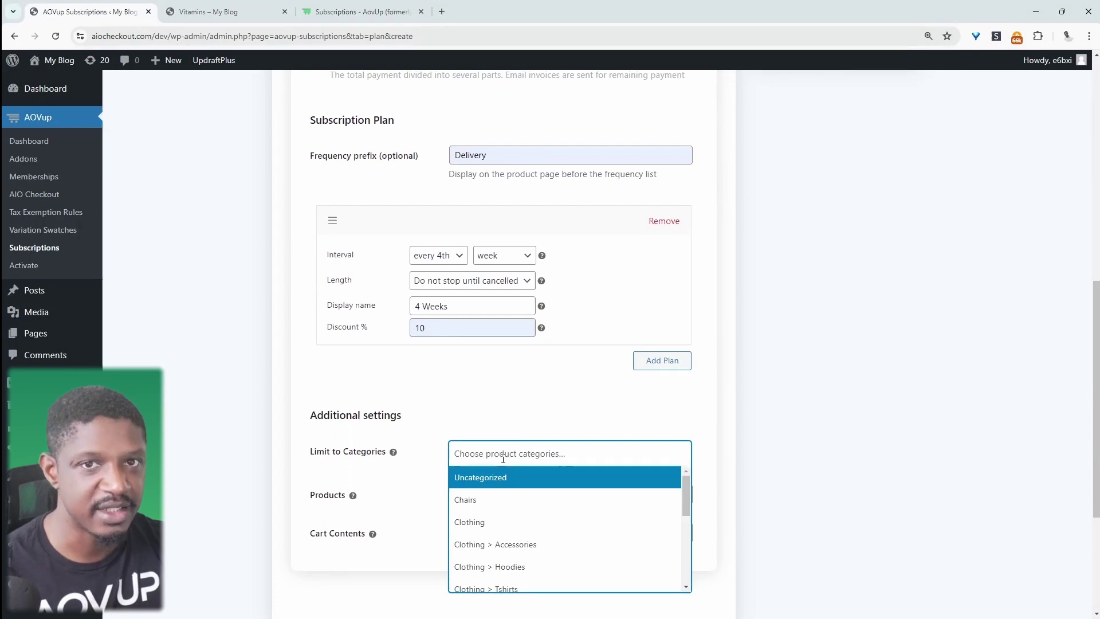
text(vit)
click(560, 478)
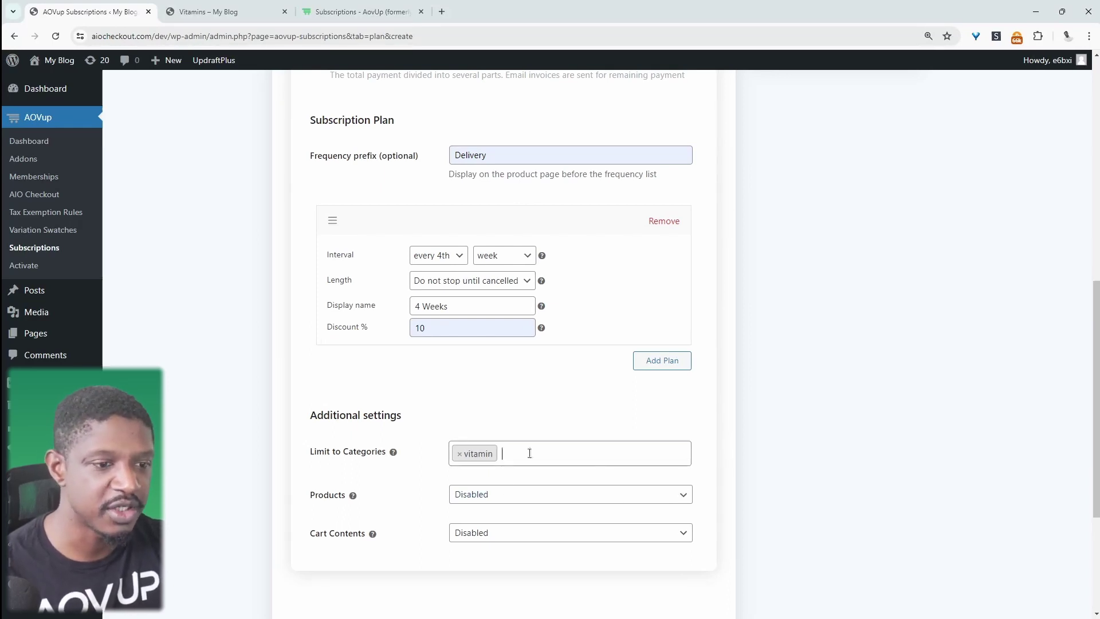
Switch to the Vitamins storefront page, which shows $50.00 with Add to cart.
scroll(686, 582, up, 5)
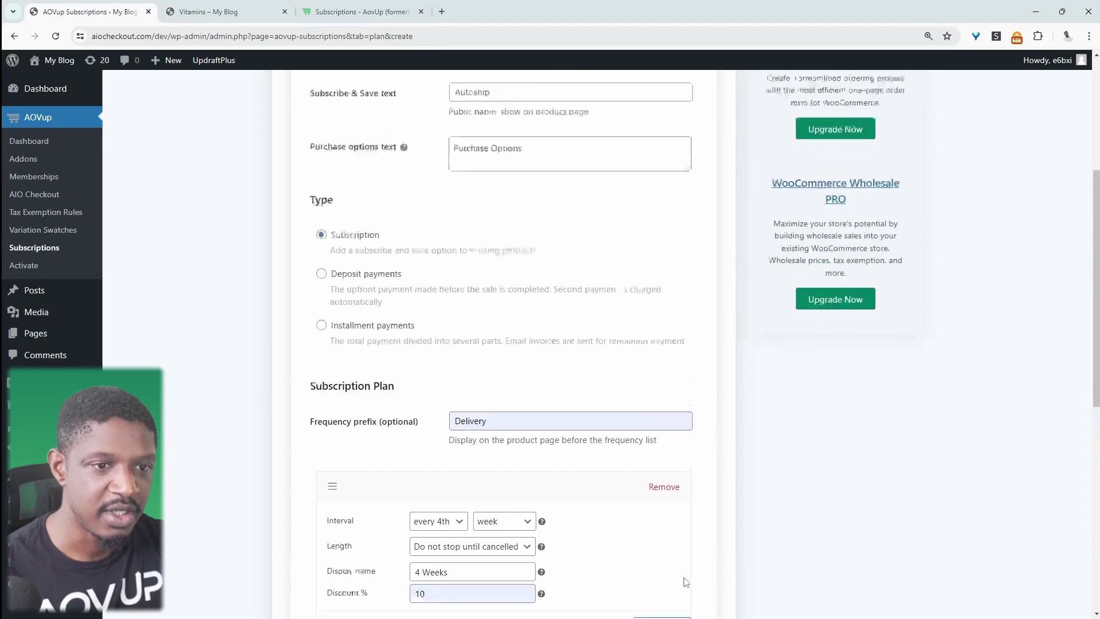
scroll(686, 583, up, 5)
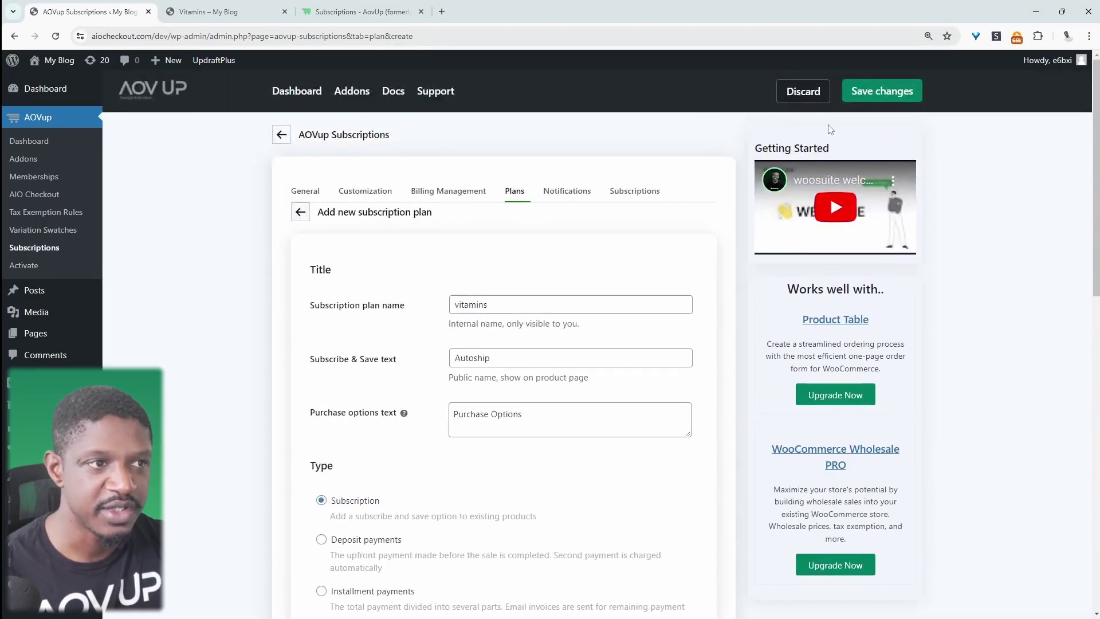
click(207, 11)
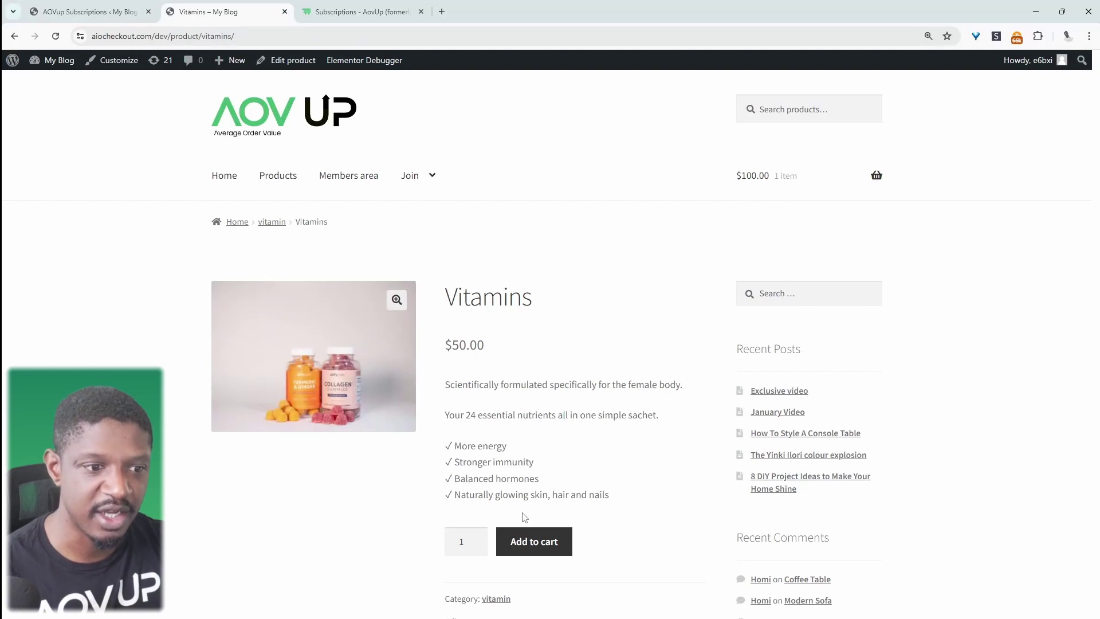
scroll(550, 356, down, 2)
scroll(516, 321, up, 2)
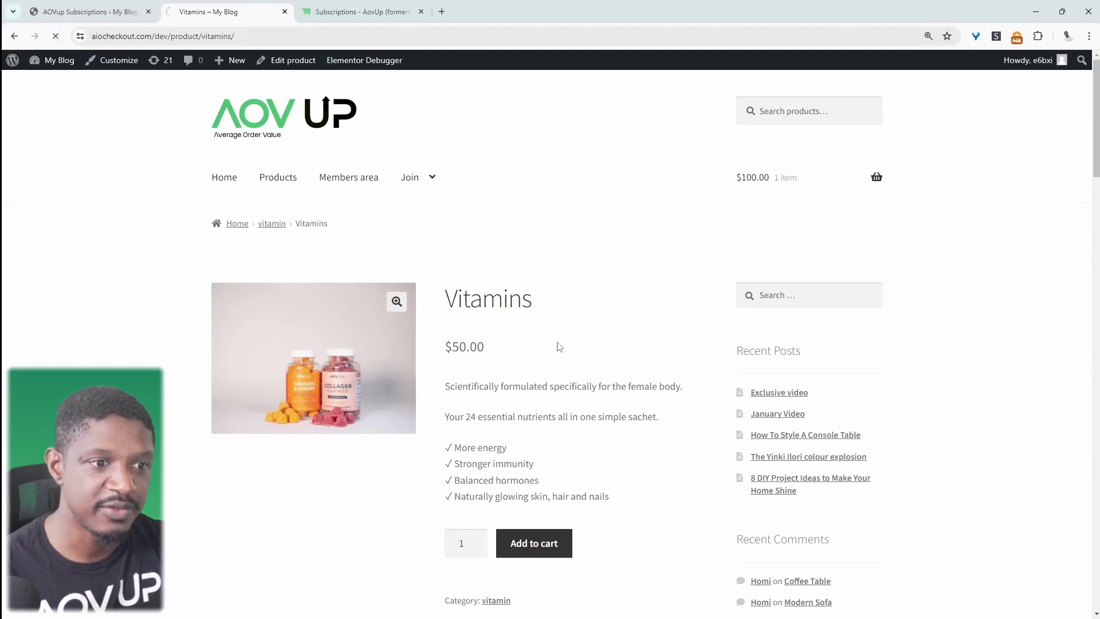
scroll(562, 432, down, 2)
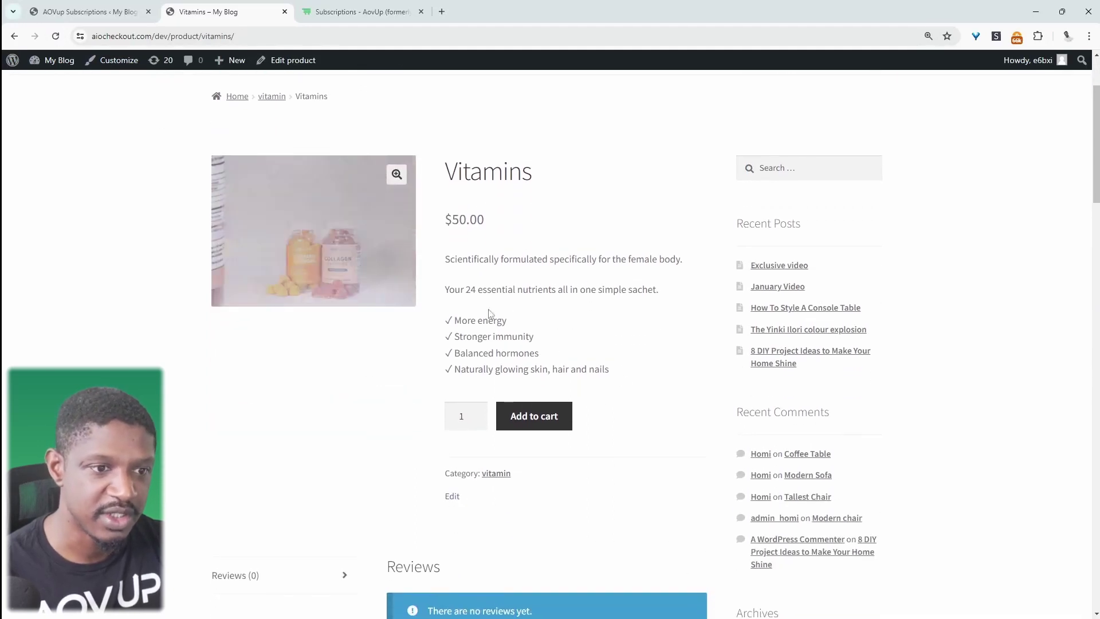
Reload the Vitamins page and select Subscribe for $45.00 every 4 weeks under Purchase Options.
key(ctrl+shift+Tab)
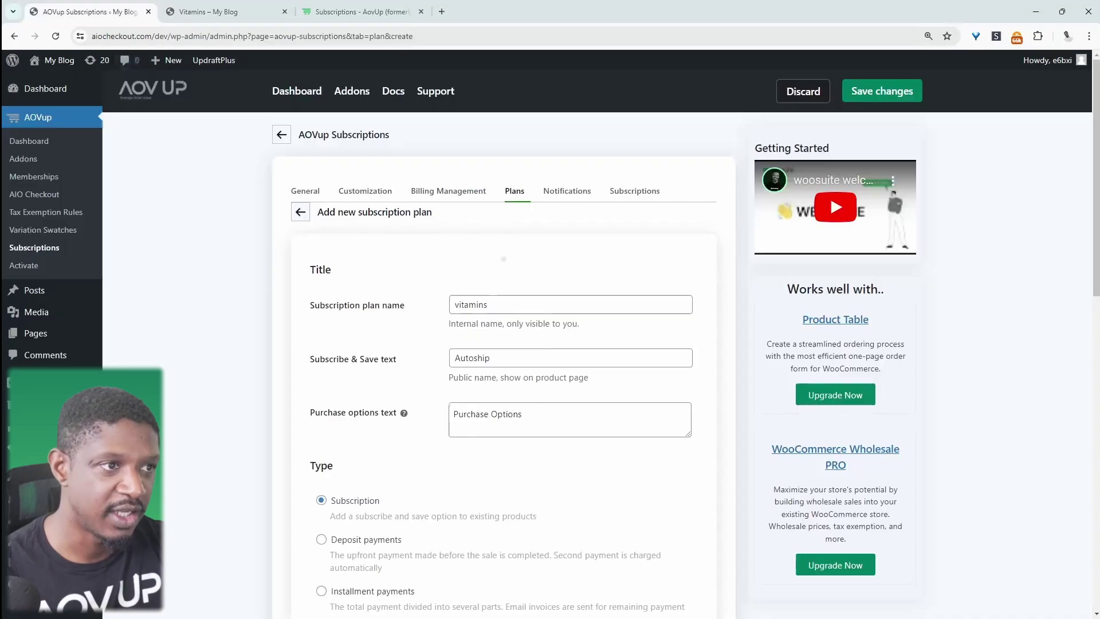
scroll(625, 352, down, 2)
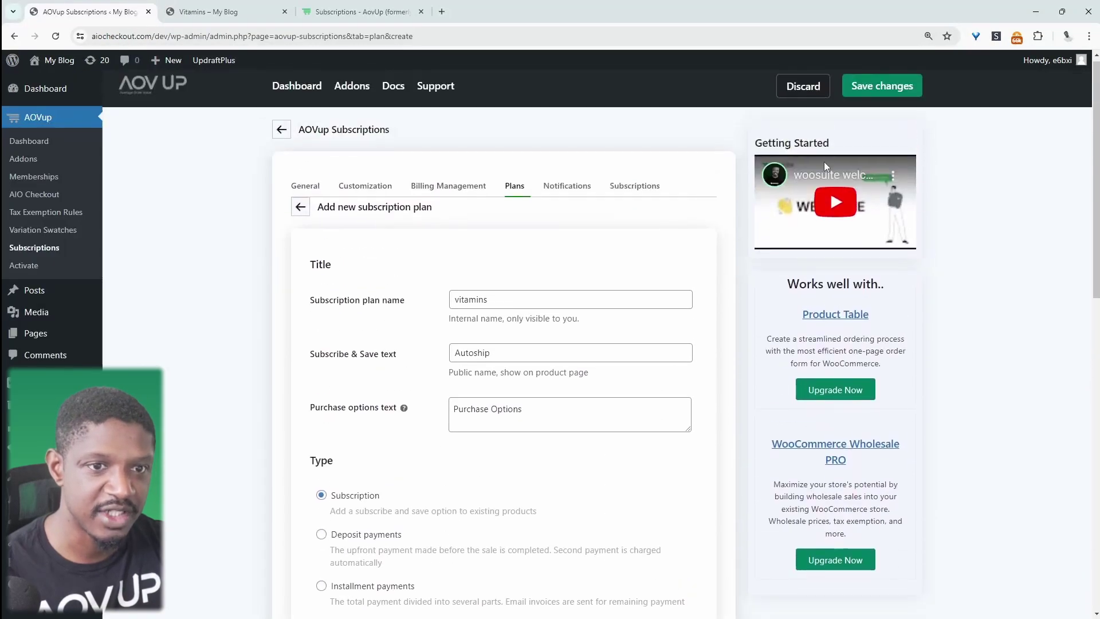
key(ctrl+Tab)
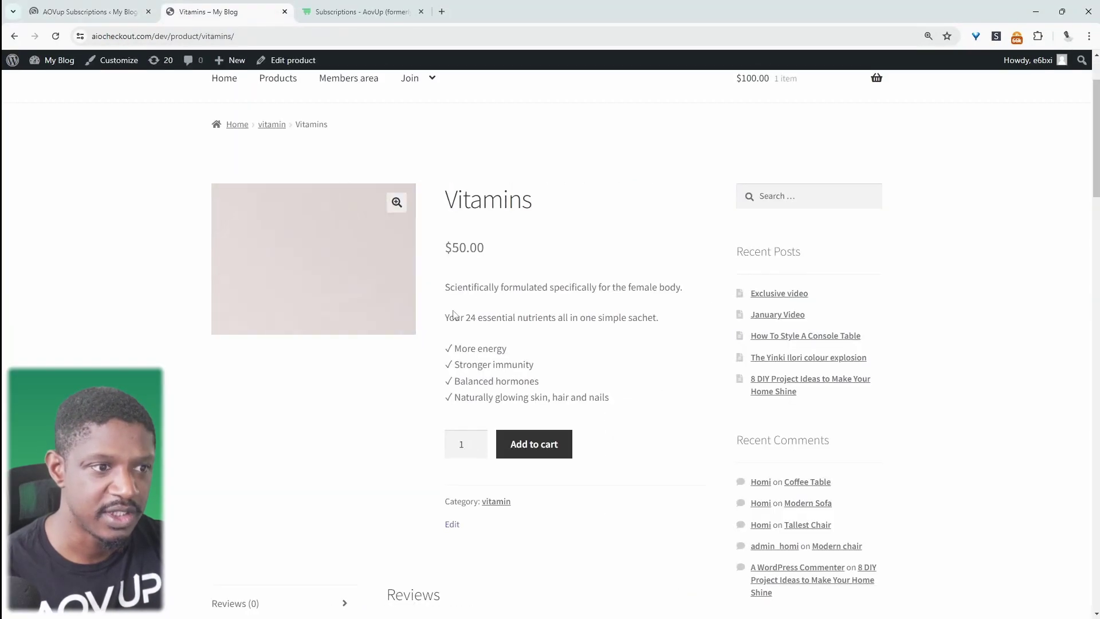
click(56, 36)
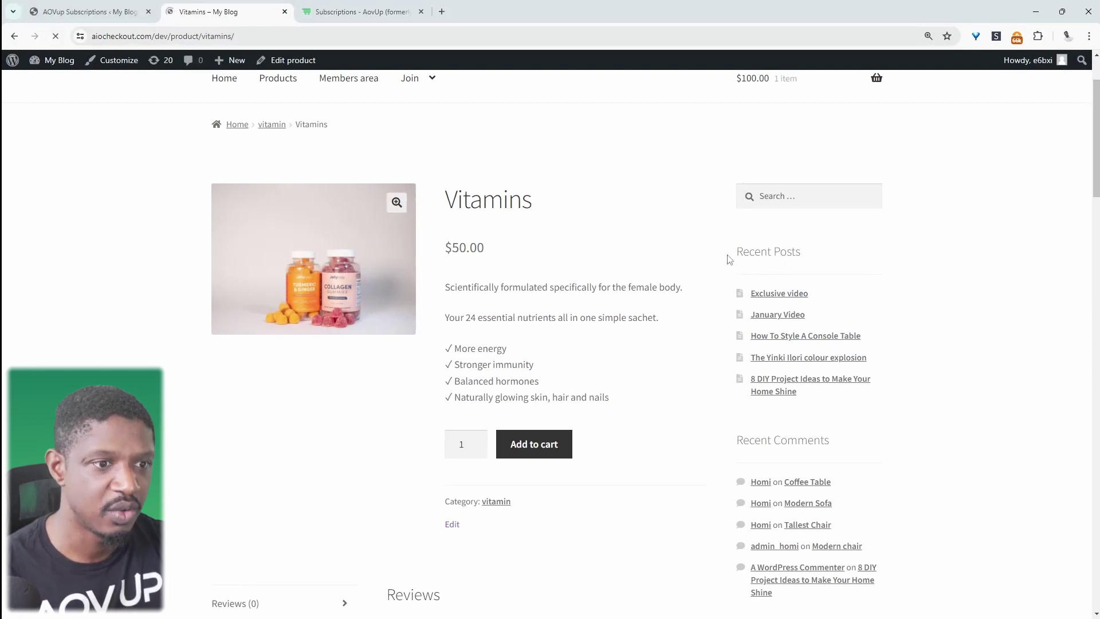
scroll(630, 375, down, 1)
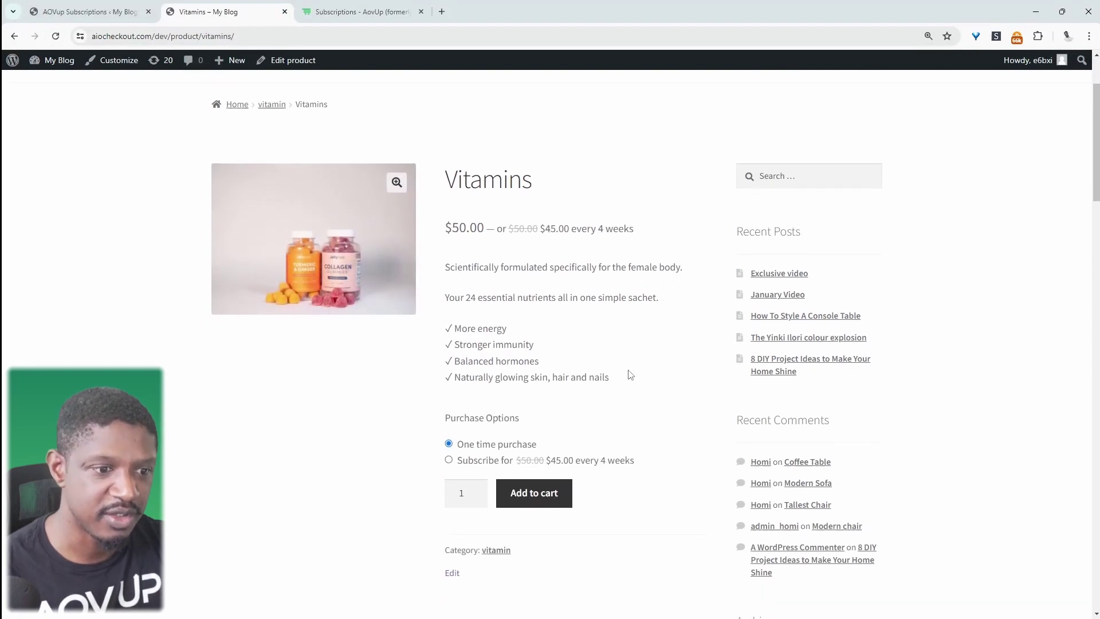
drag(521, 421, 452, 419)
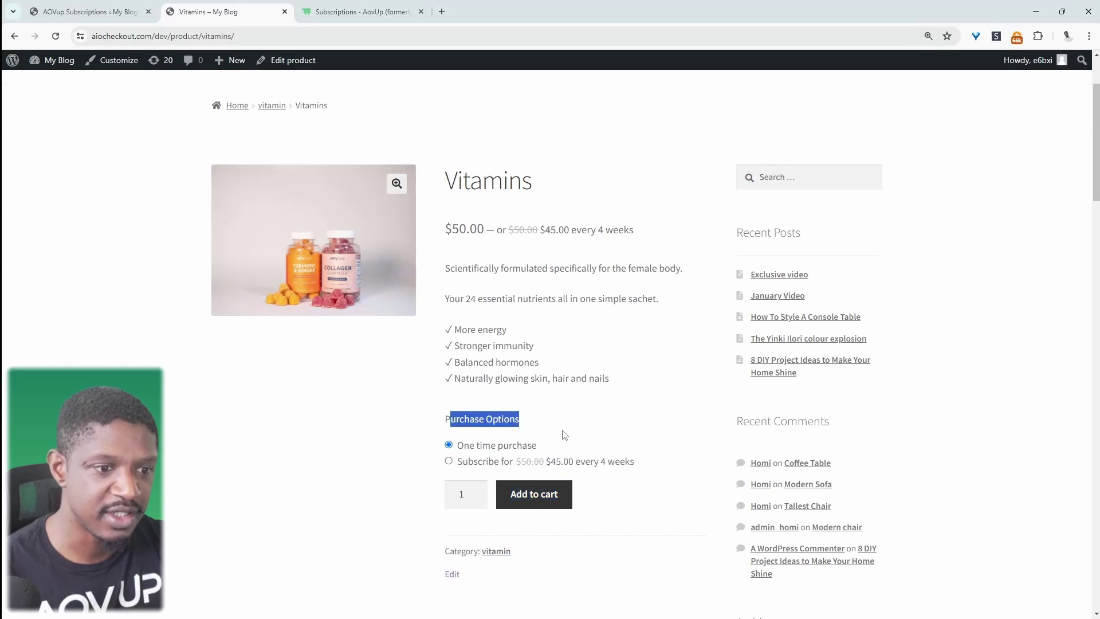
click(530, 447)
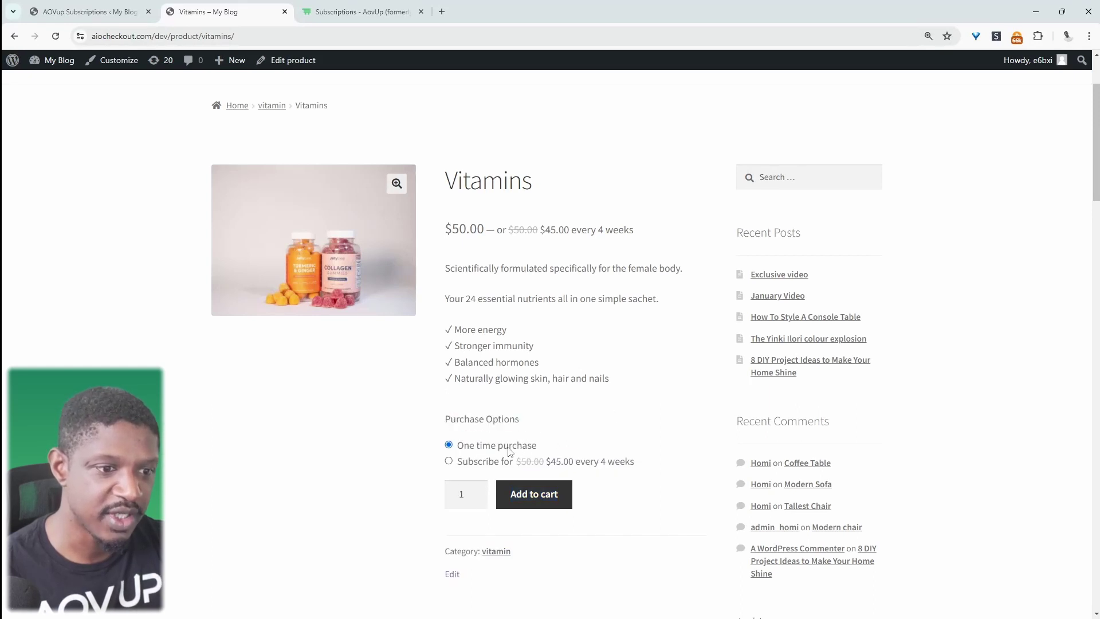
click(459, 463)
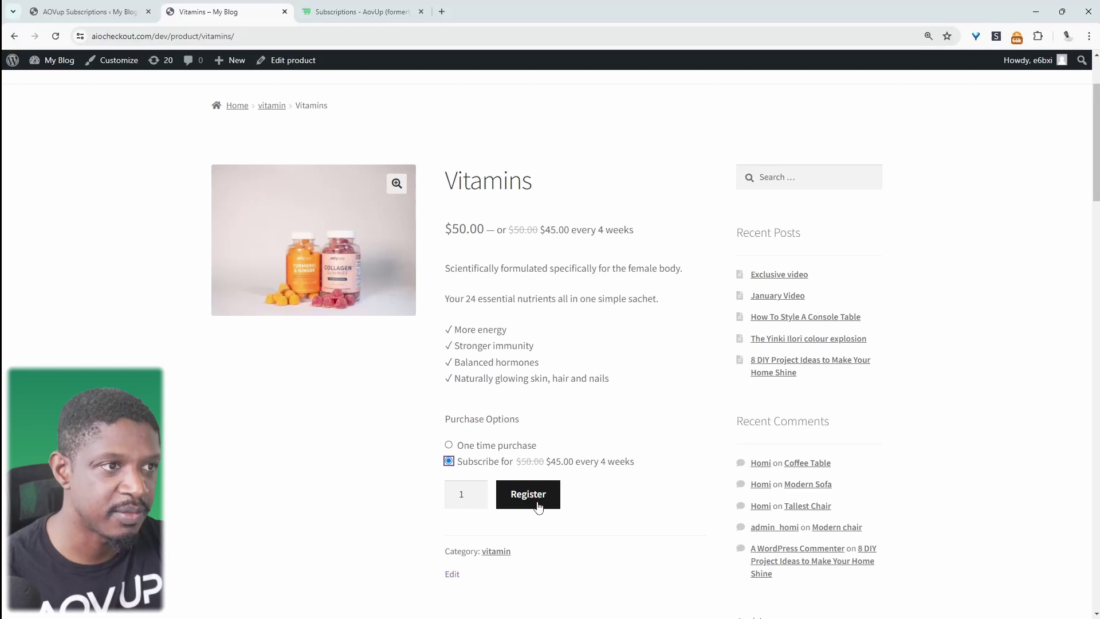
Change the Add to Cart button text to 'Subscribe', save, and verify it on the Vitamins page.
click(86, 12)
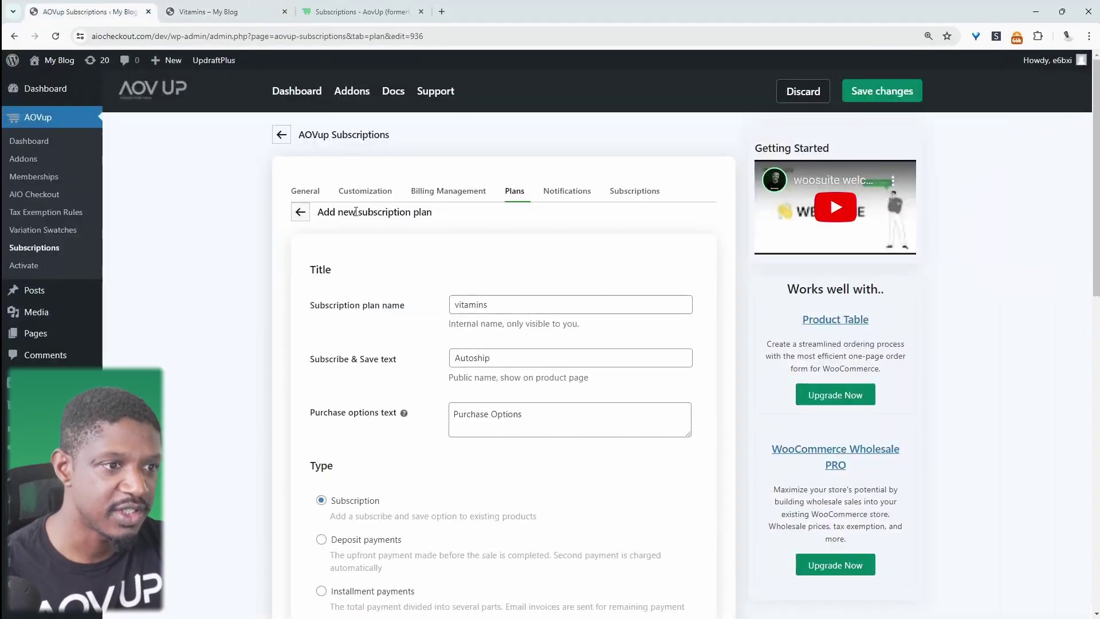
click(366, 191)
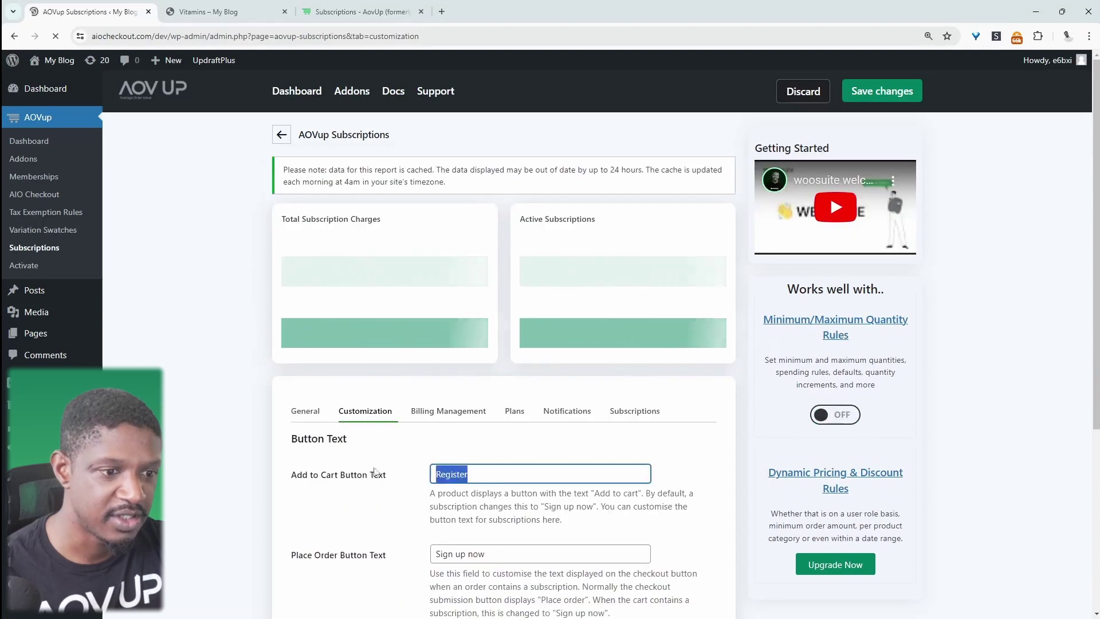
text(Su)
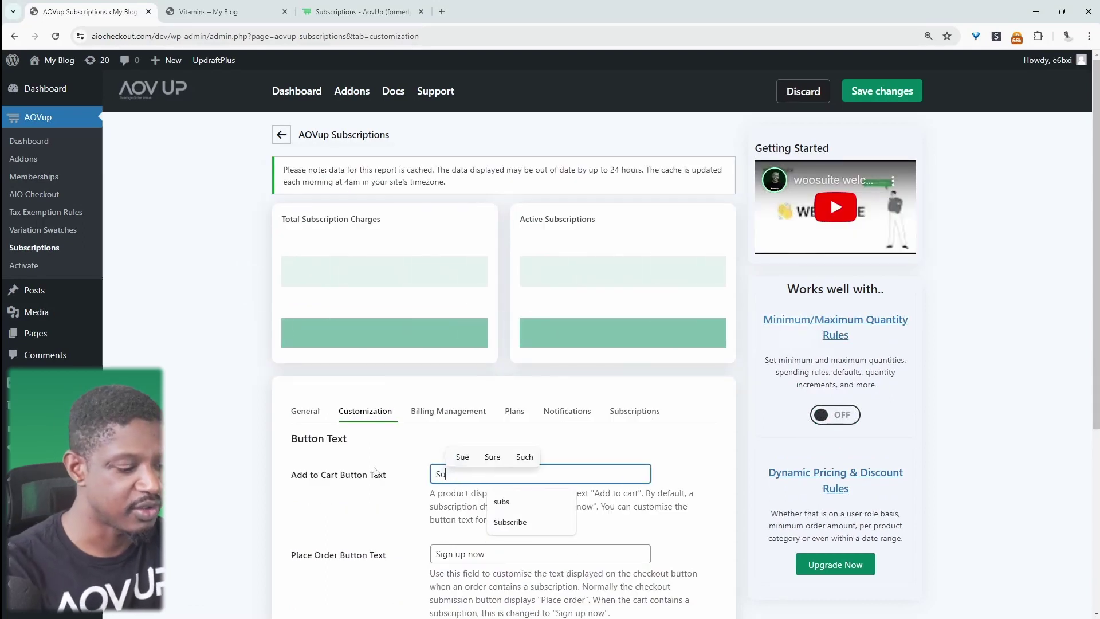
text(bscribe)
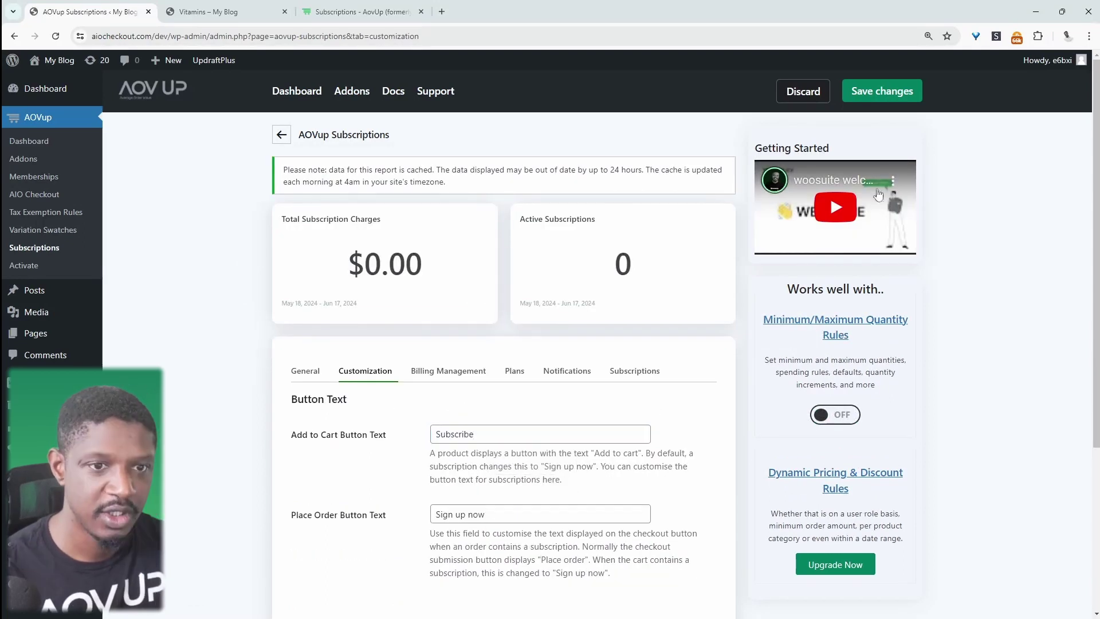
click(892, 98)
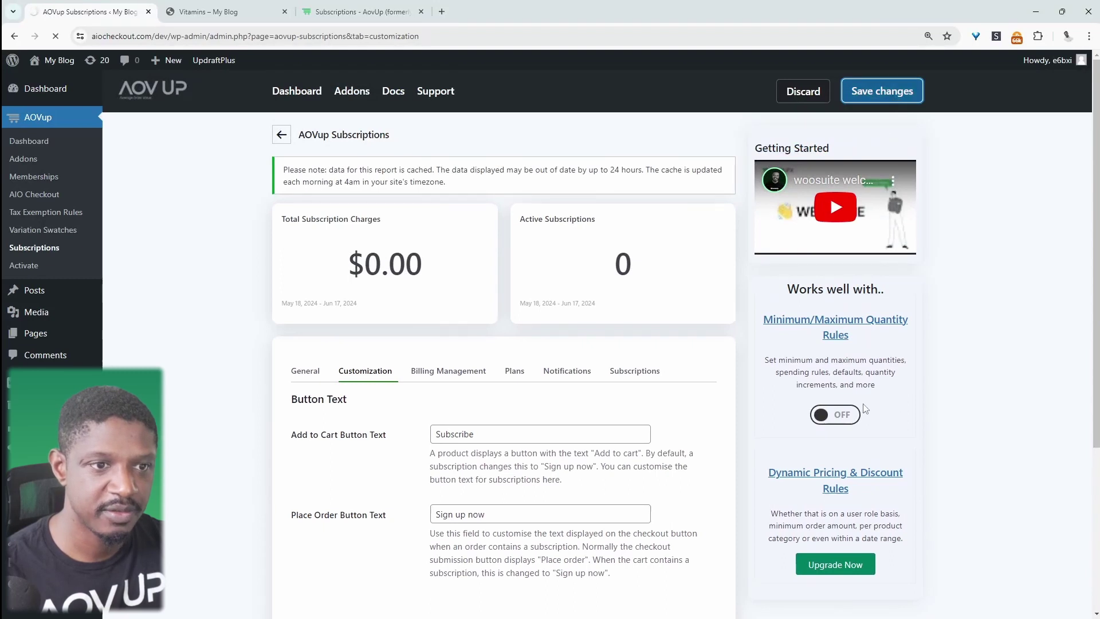
key(ctrl+Tab)
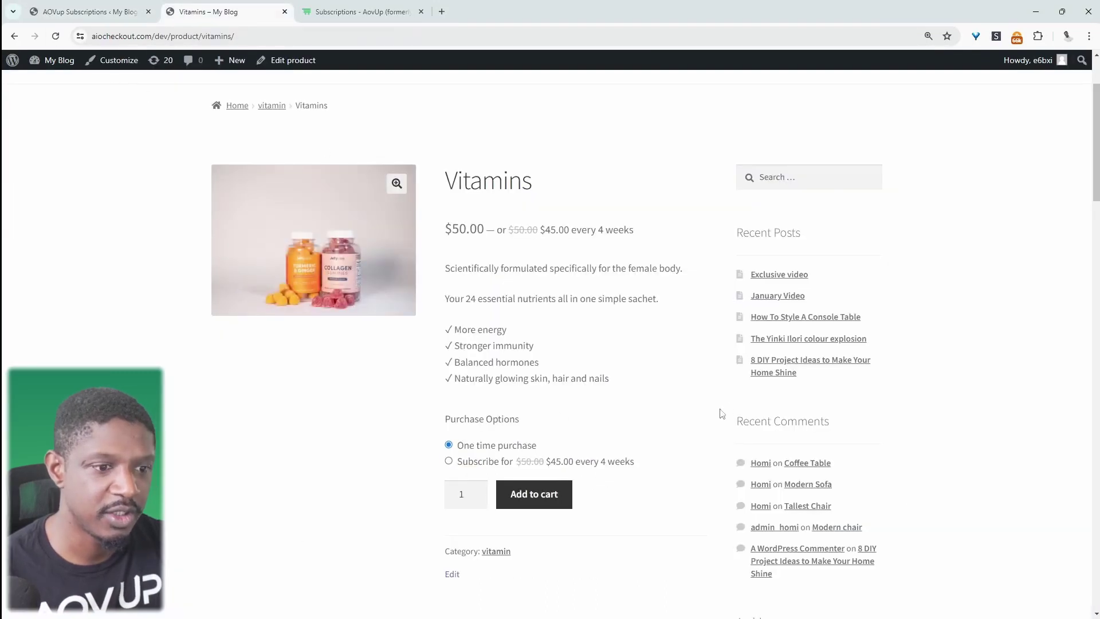
click(448, 461)
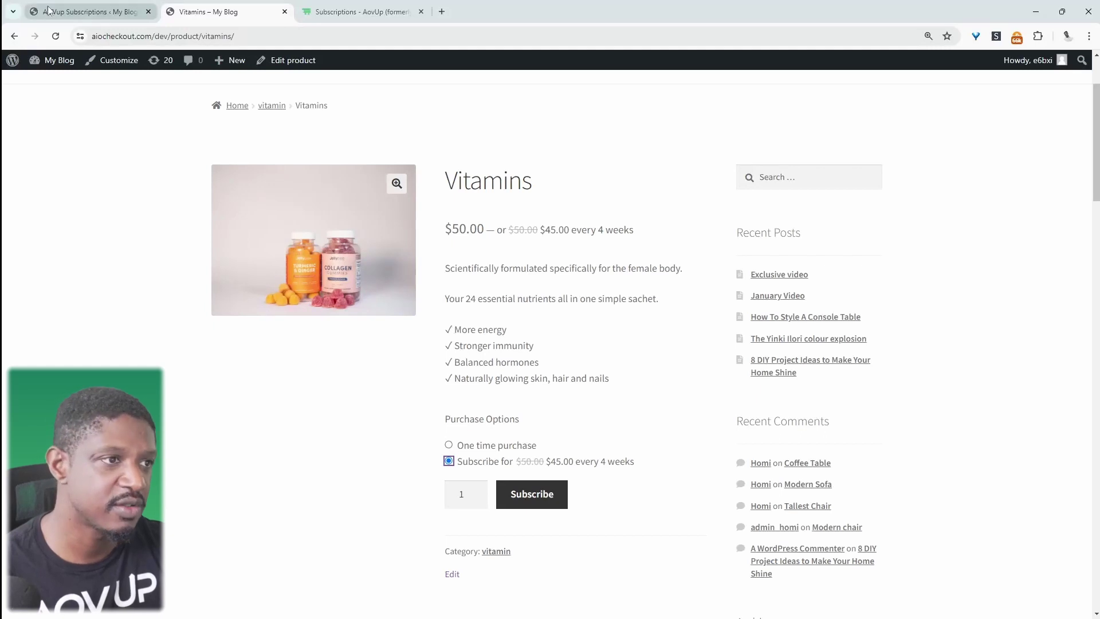
Return to the vitamins plan settings and add a second billing plan.
click(89, 11)
scroll(930, 521, down, 1)
scroll(931, 521, down, 5)
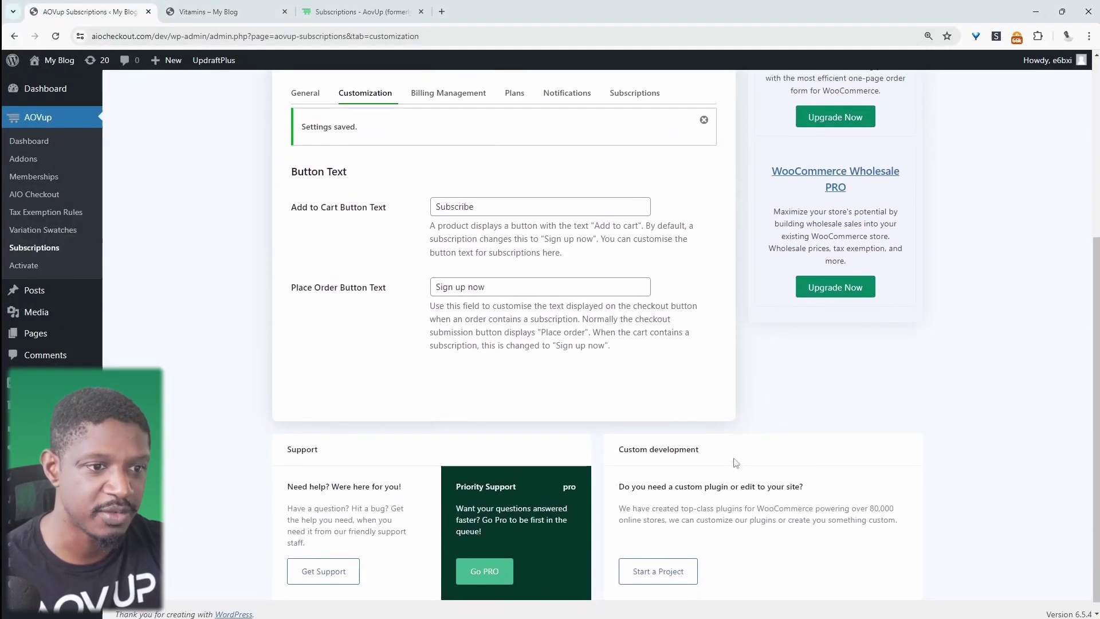
scroll(508, 324, up, 4)
click(512, 332)
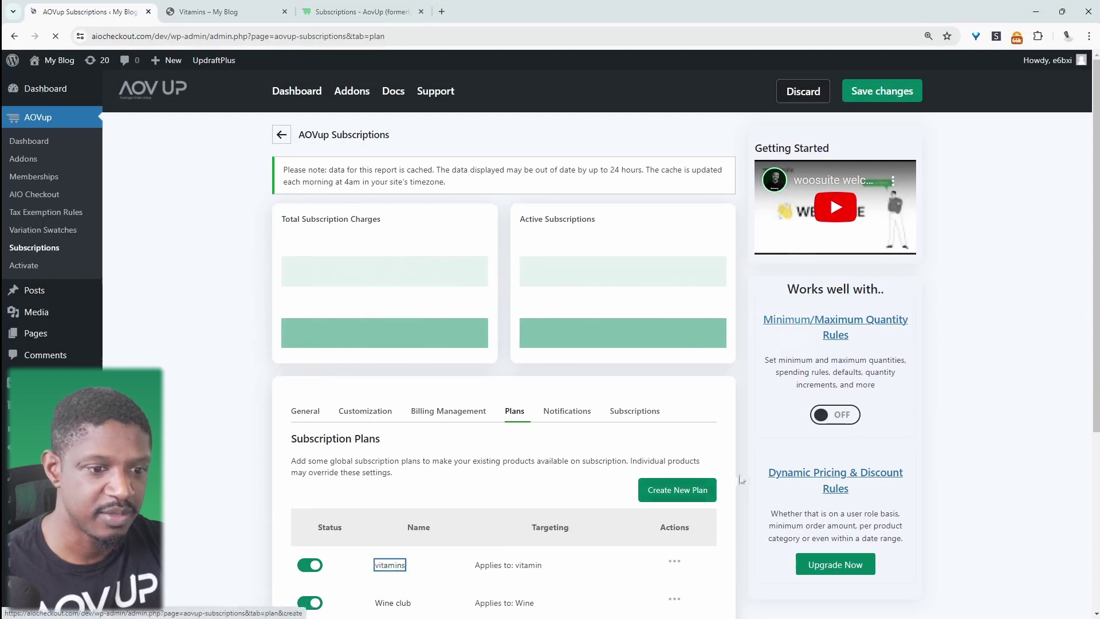
click(659, 394)
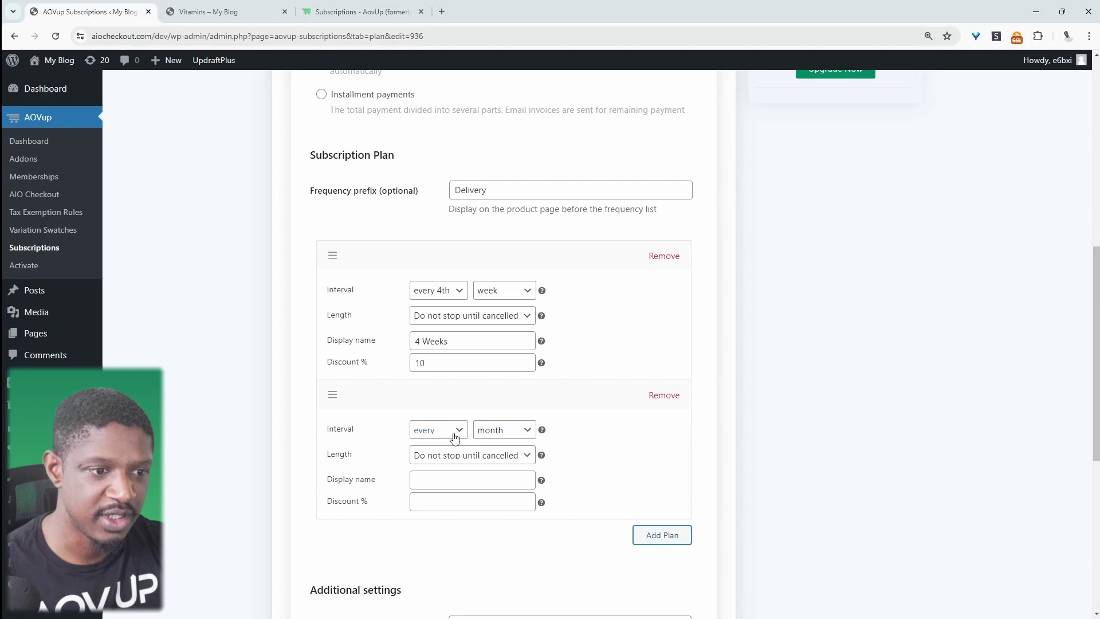
Set the new plan to every 2nd week, named '2 weeks', with a 15% discount.
click(491, 433)
click(484, 446)
click(452, 440)
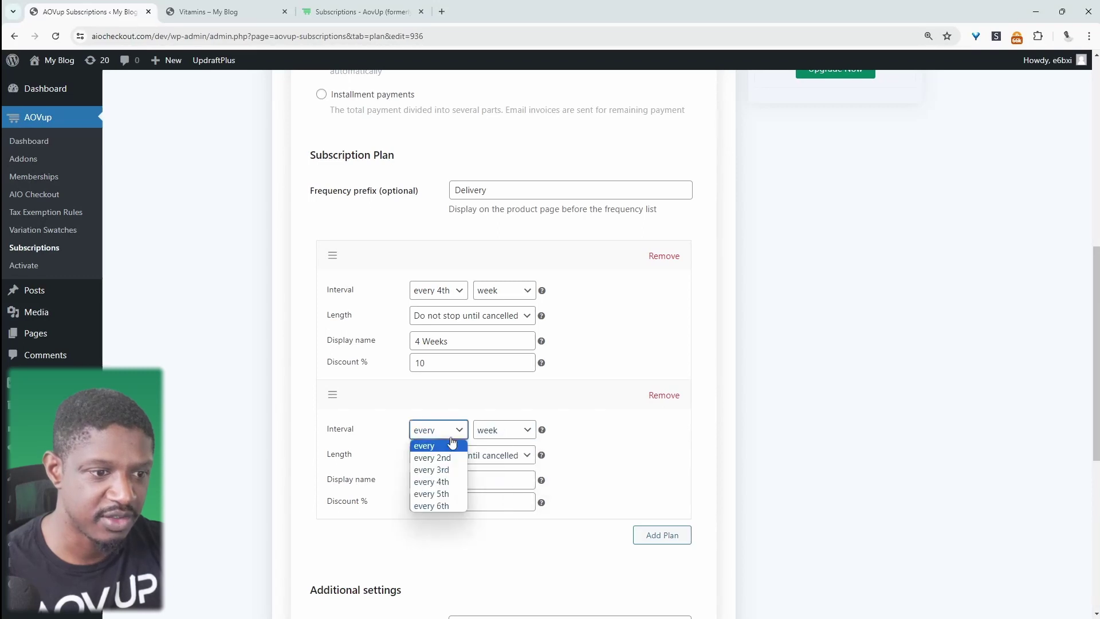
click(452, 458)
click(472, 482)
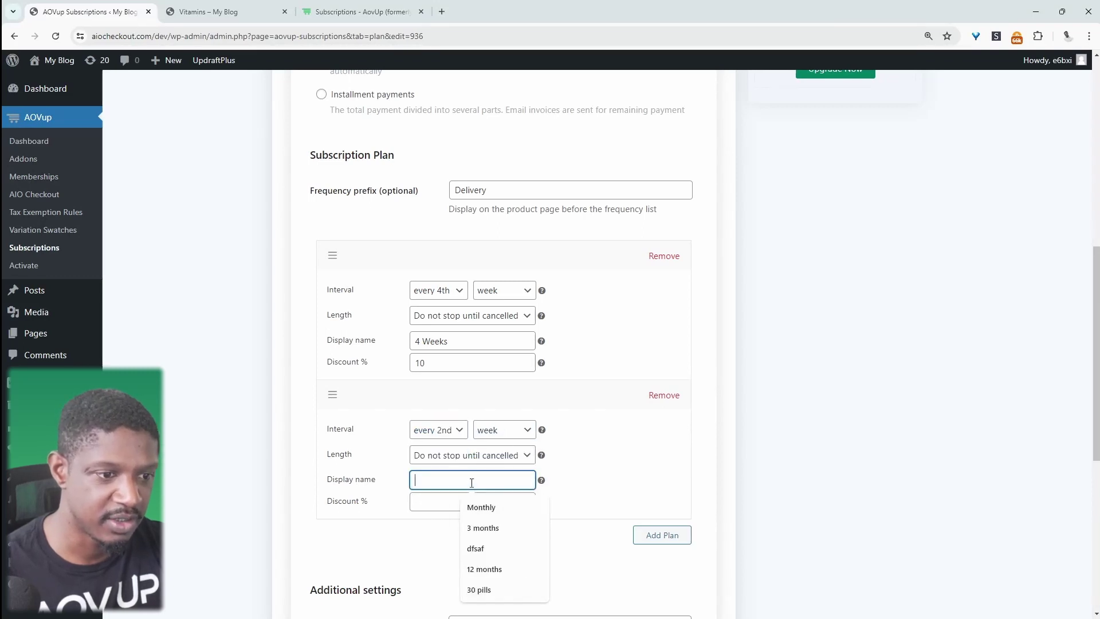
text(2 weeks)
click(478, 499)
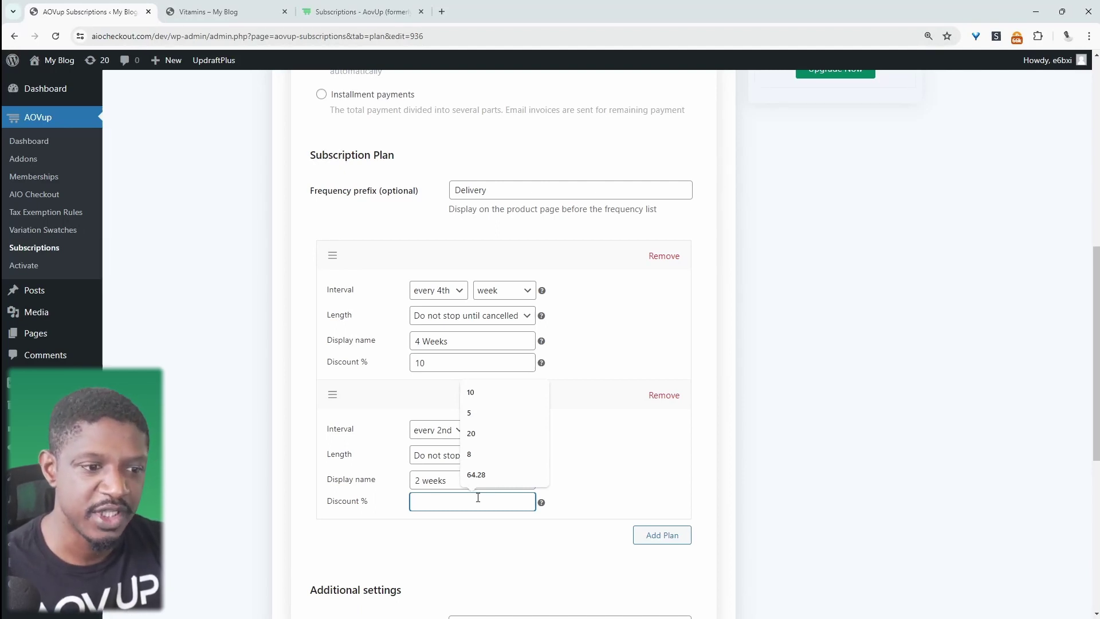
text(15)
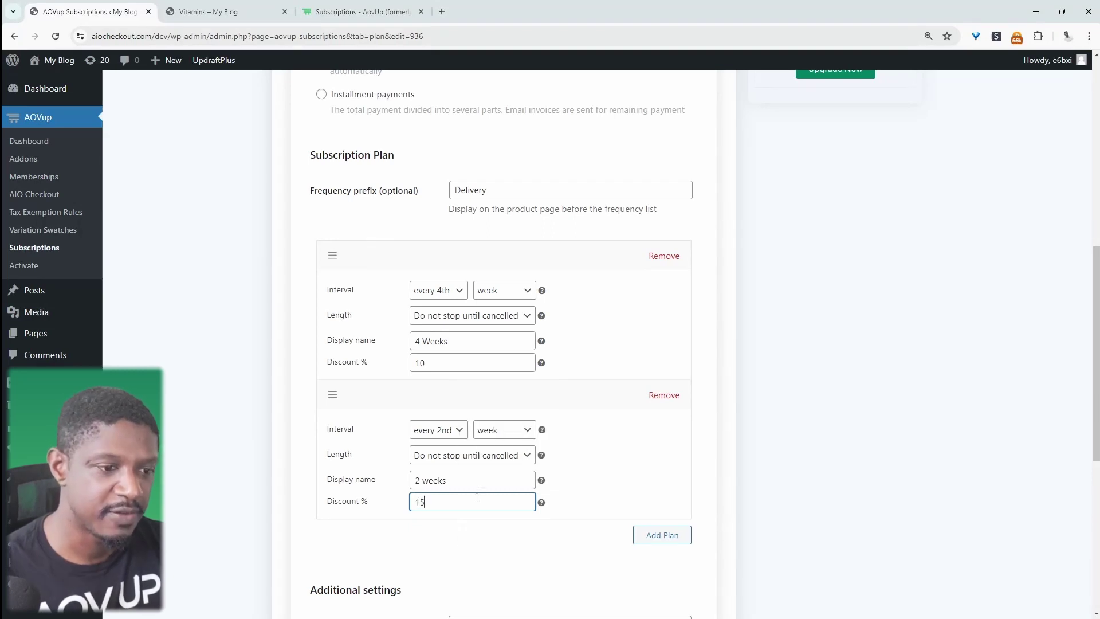
scroll(836, 433, up, 9)
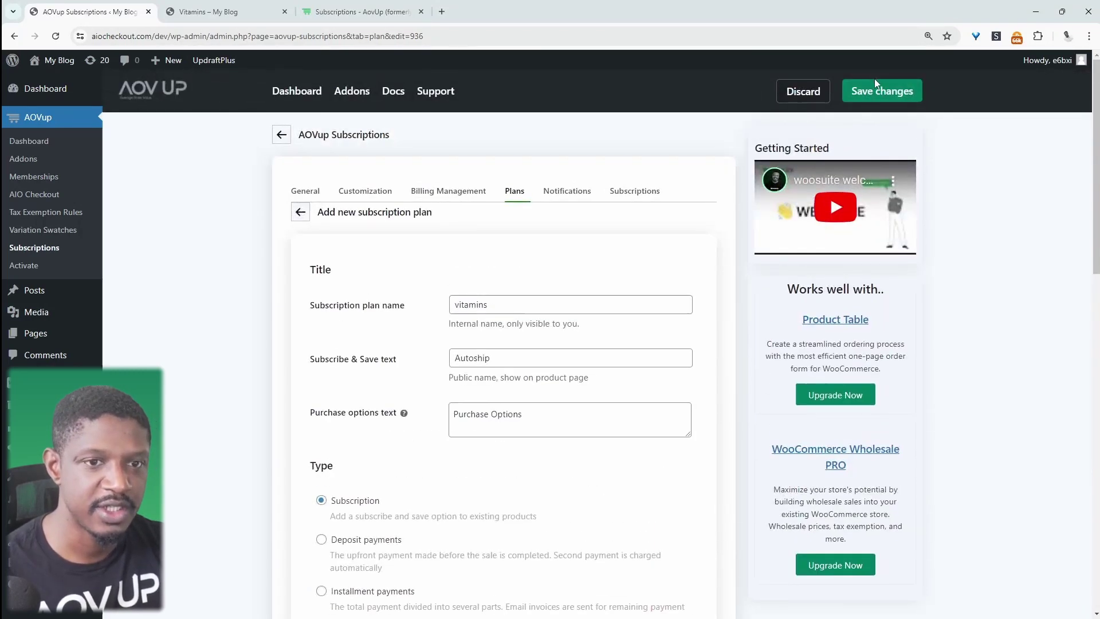
Save the updated Vitamins plan and reload the Vitamins product page.
click(875, 78)
key(ctrl+Tab)
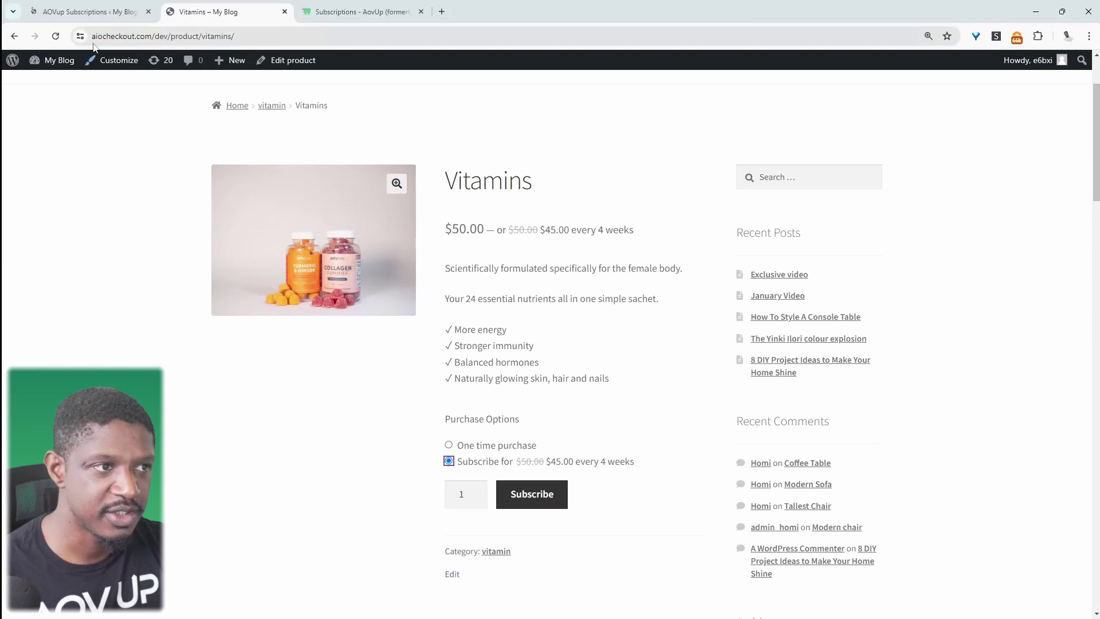
key(F5)
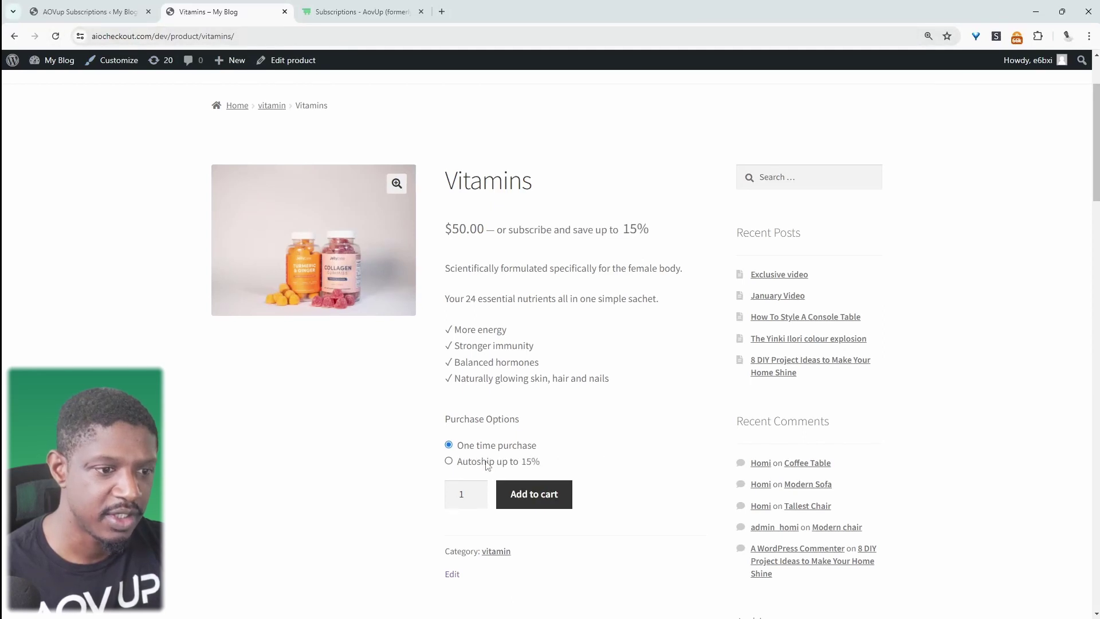
Subscribe to Vitamins via Autoship with 2-week delivery at 15% off, adding it to the cart.
click(513, 464)
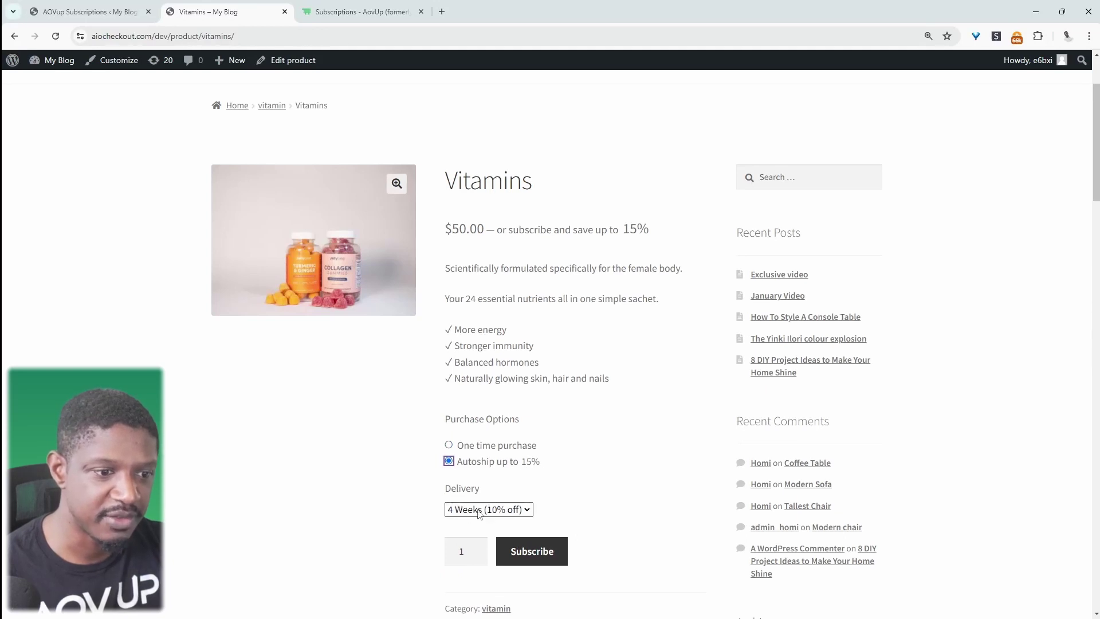
click(459, 511)
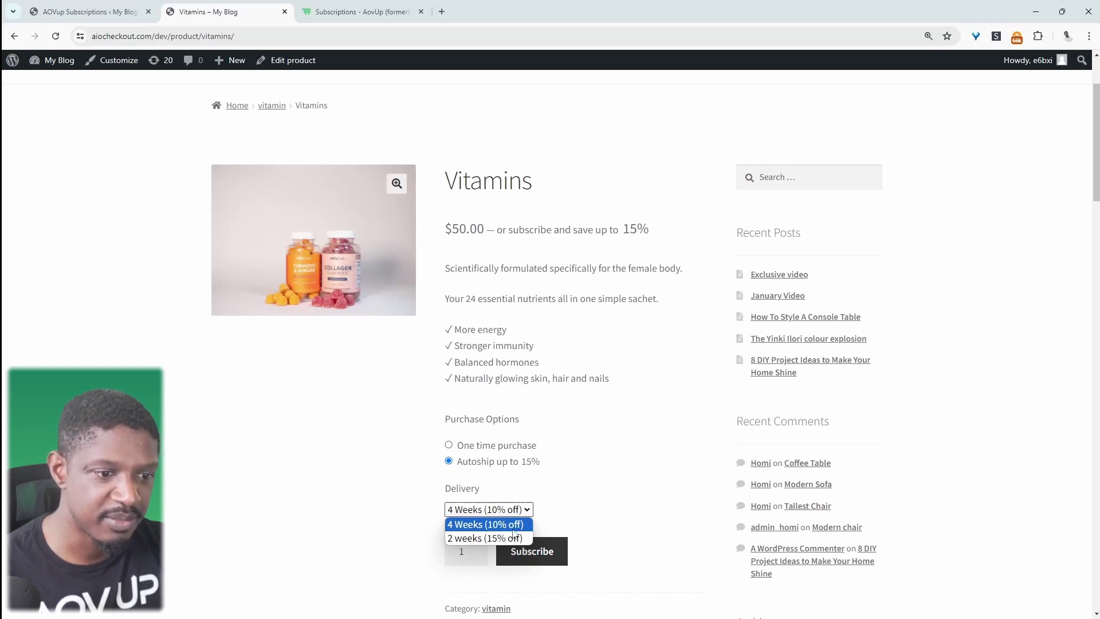
click(449, 537)
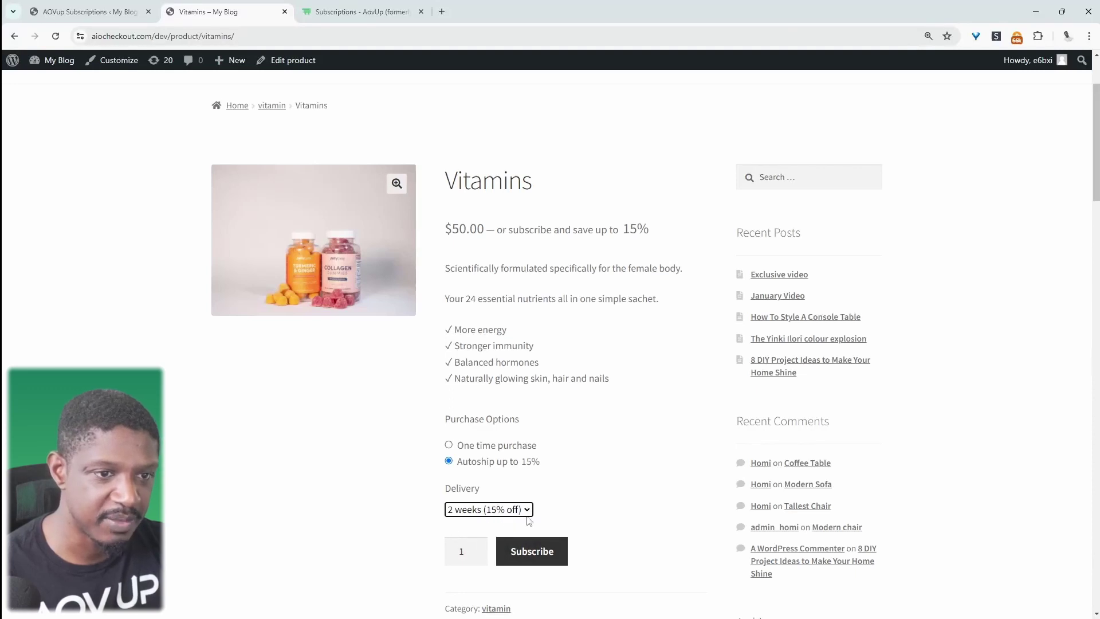
click(533, 559)
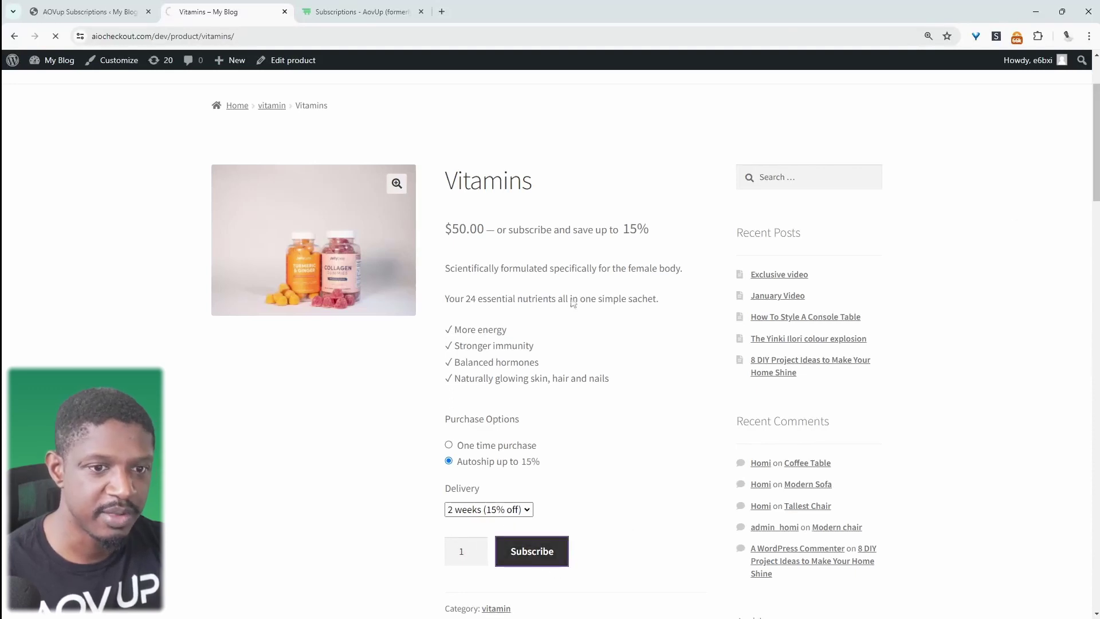
mouse_move(838, 184)
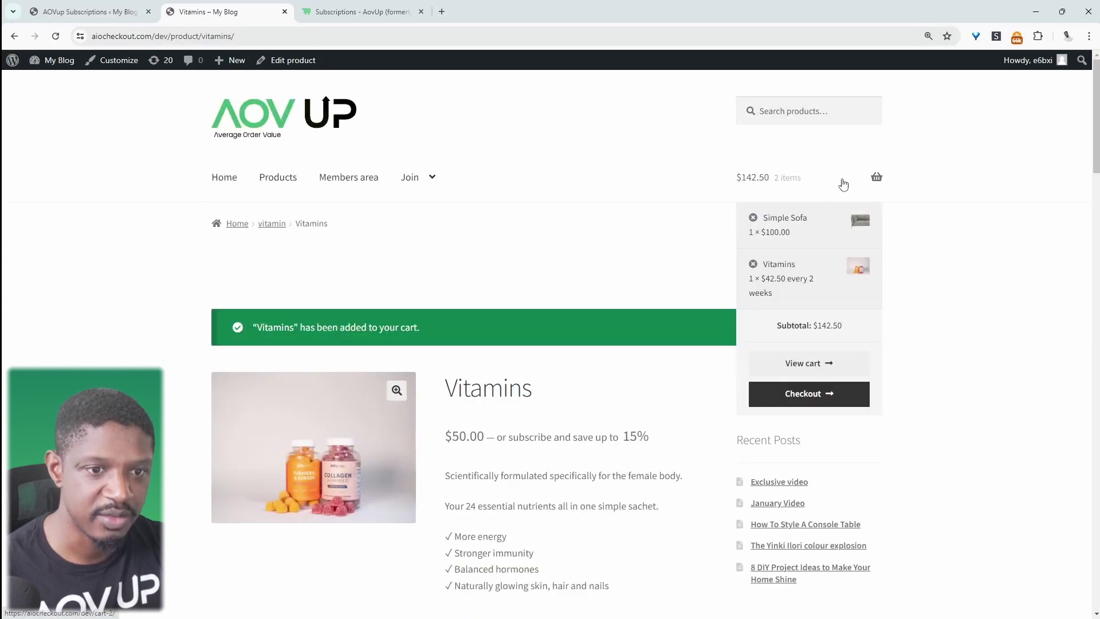